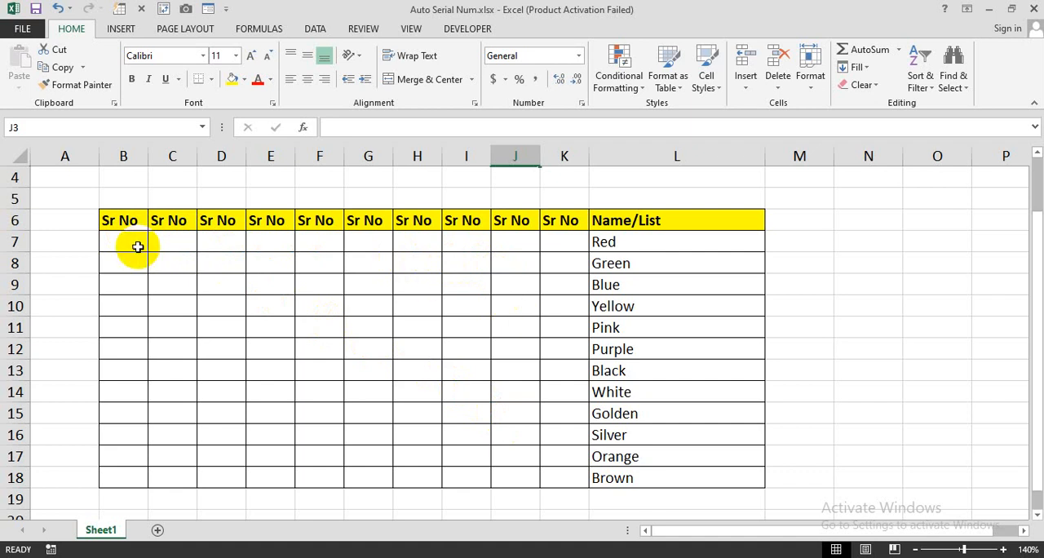
drag(124, 224, 648, 478)
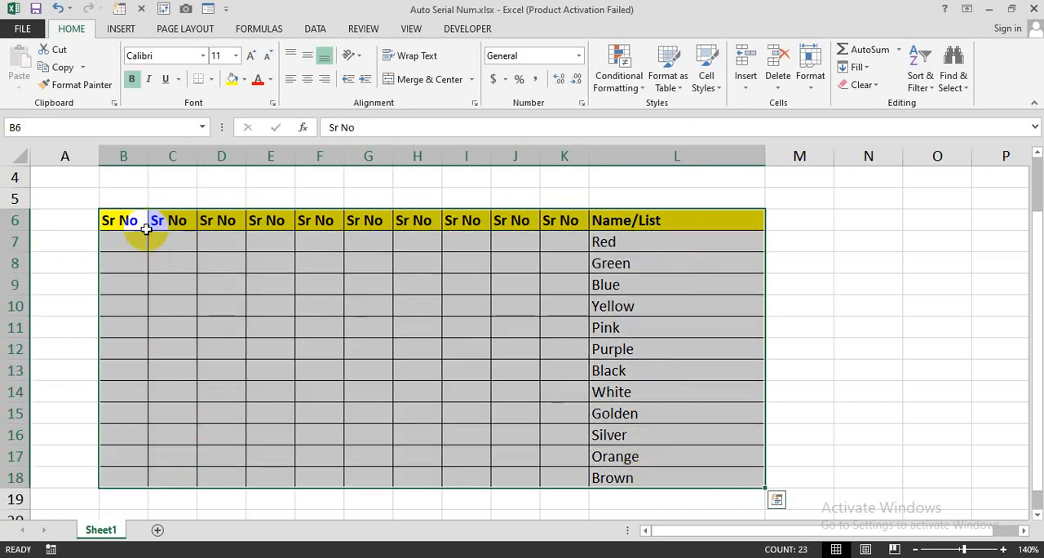
drag(130, 222, 131, 326)
drag(167, 232, 168, 324)
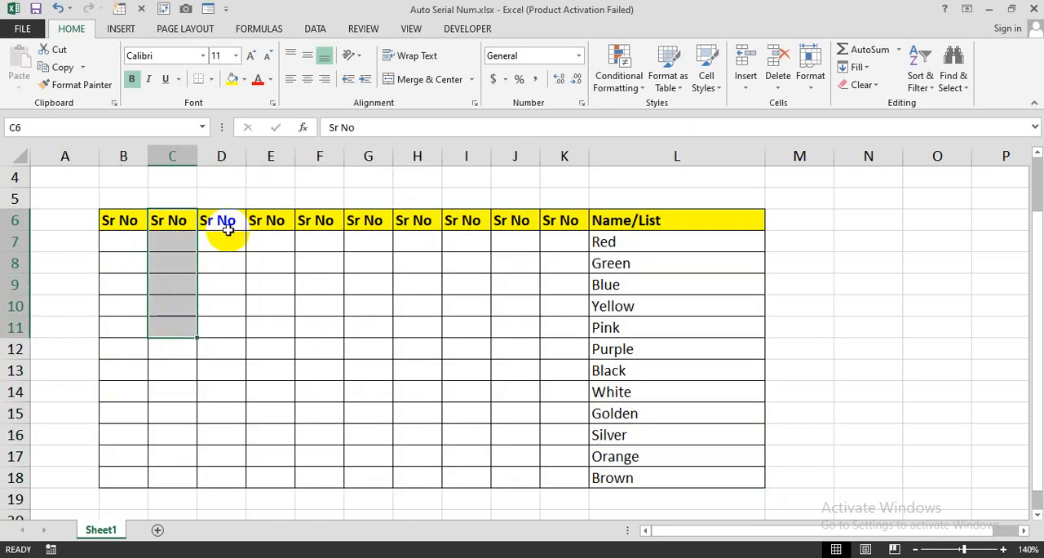
drag(221, 226, 220, 324)
drag(271, 229, 261, 319)
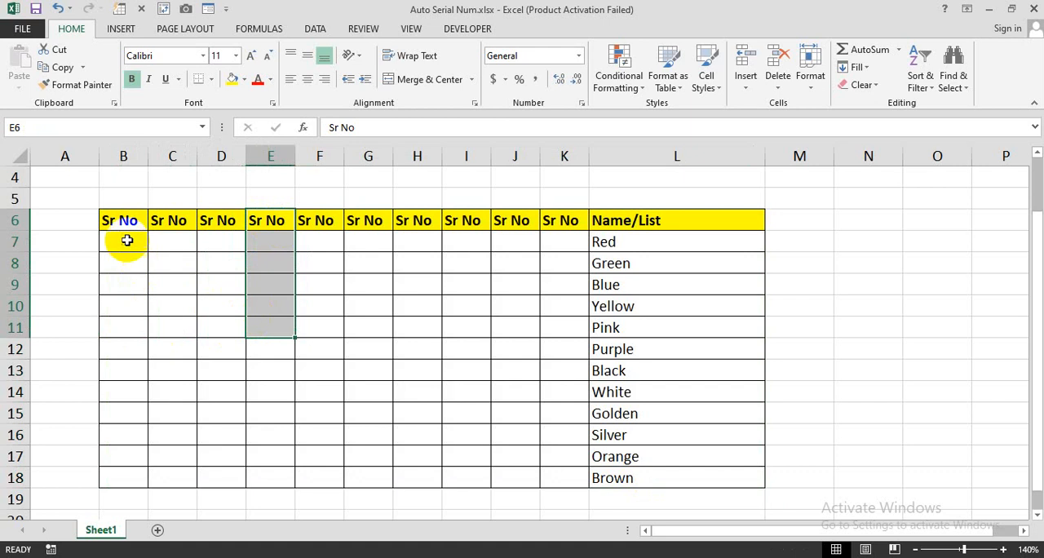
drag(124, 223, 119, 477)
click(181, 392)
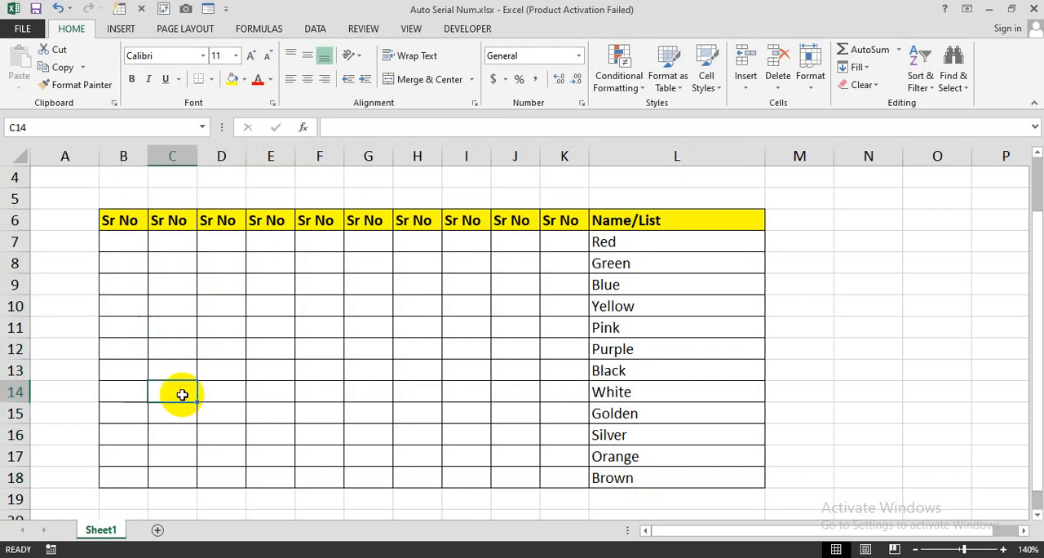
Enter 1 in B7 and 2 in B8, and extend the number sequence down to B18.
click(134, 244)
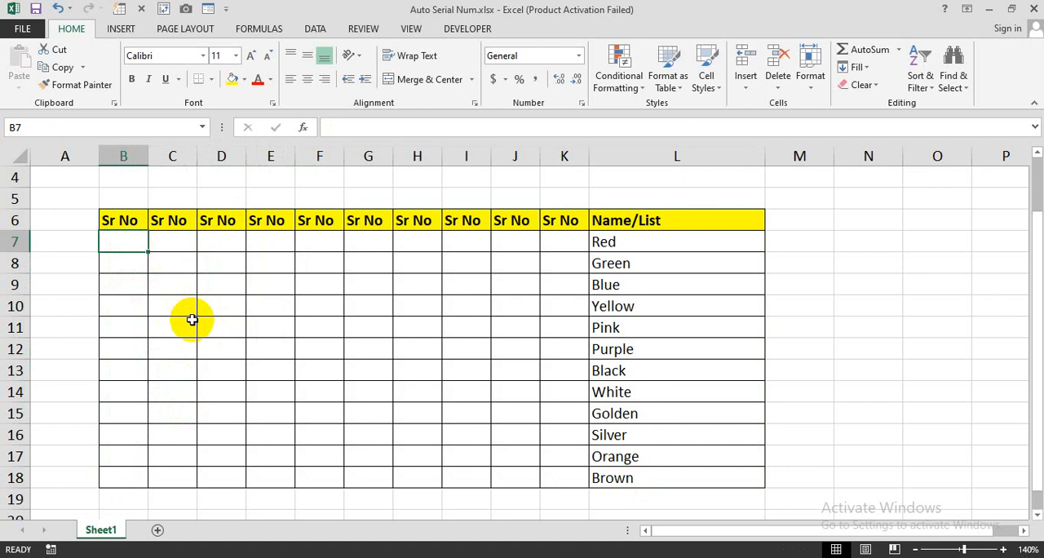
text(1)
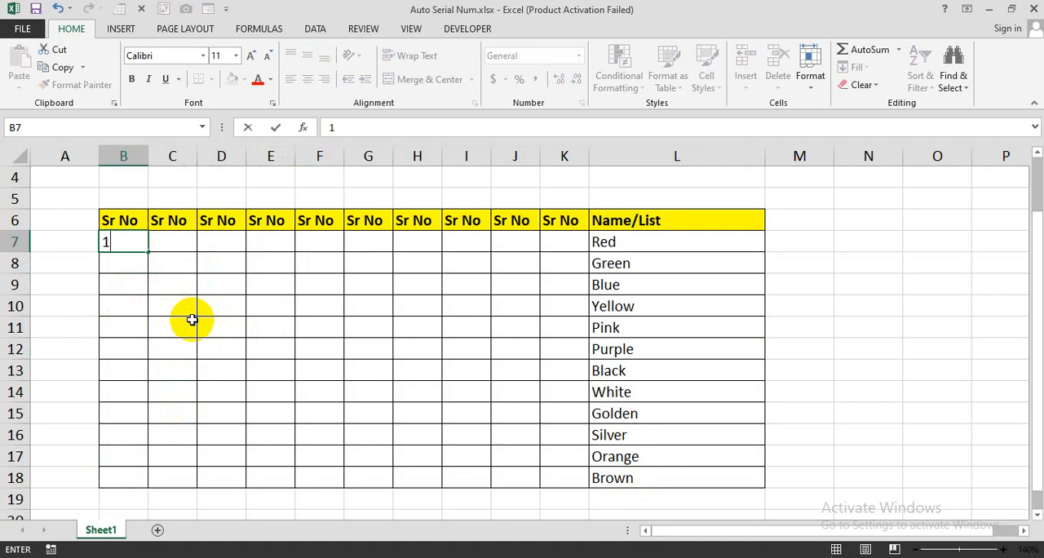
key(Return)
text(2)
key(Return)
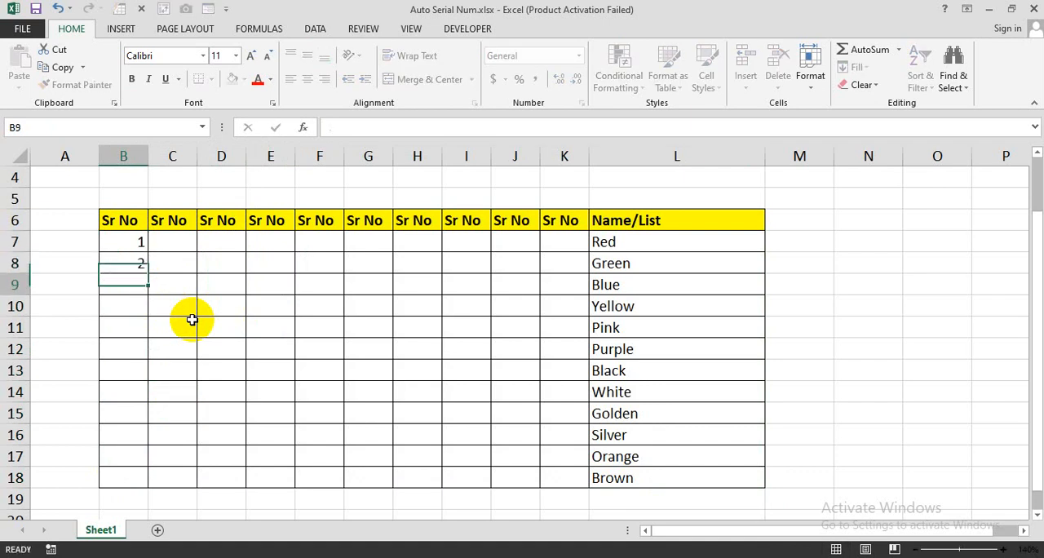
drag(139, 241, 138, 473)
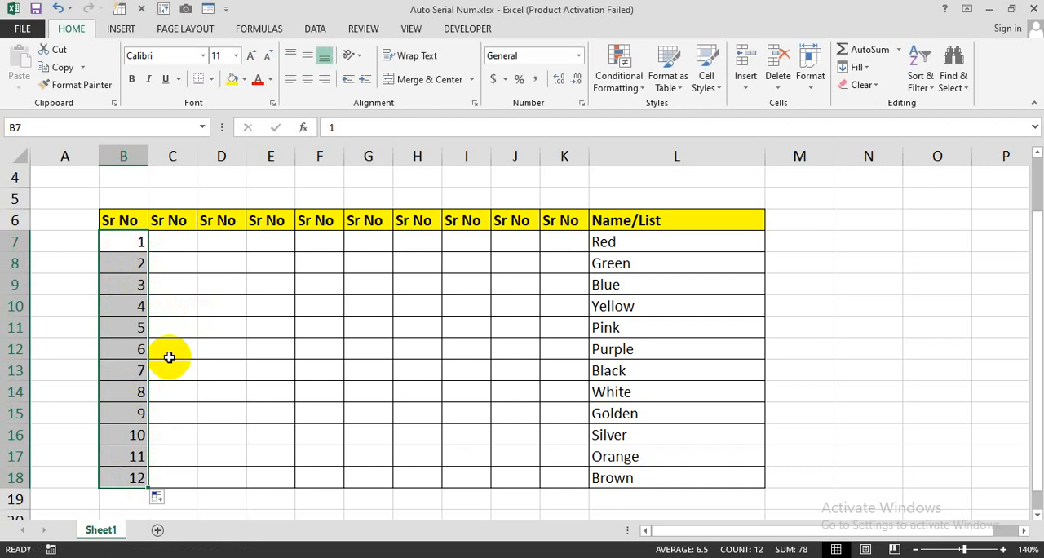
Enter 1 in C7 and fill it down to C18 as a number series running from 1 to 12.
click(179, 246)
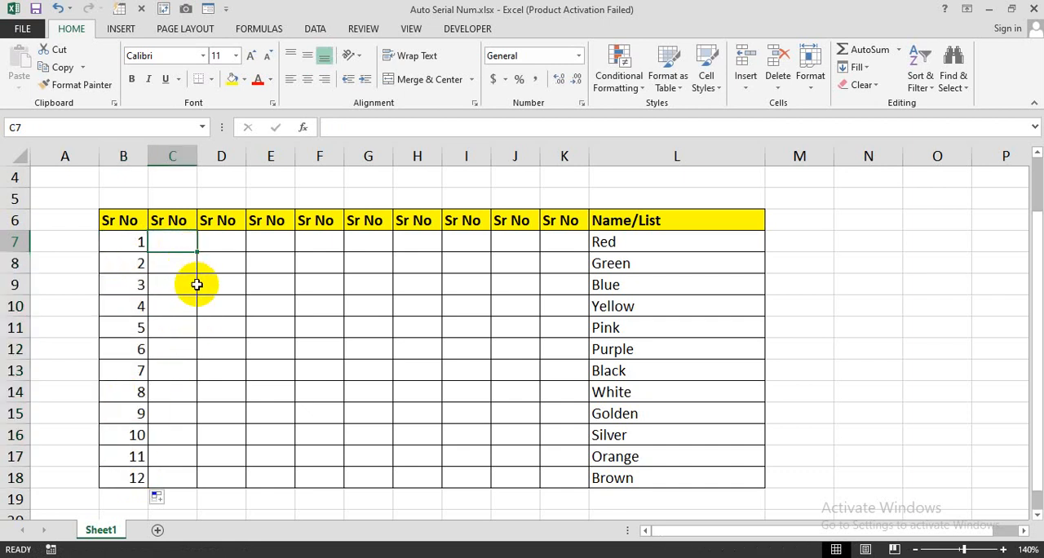
text(1)
key(Return)
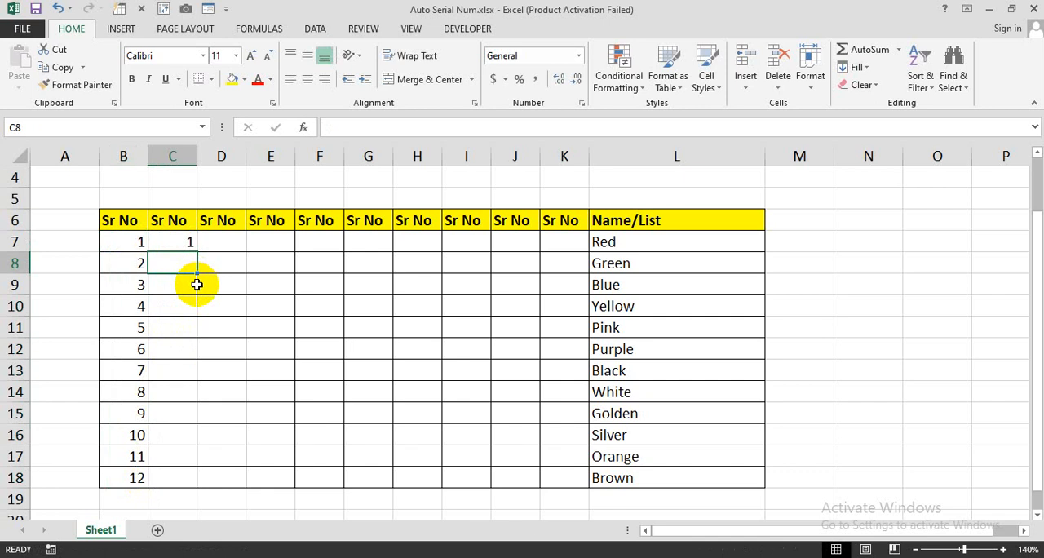
click(183, 244)
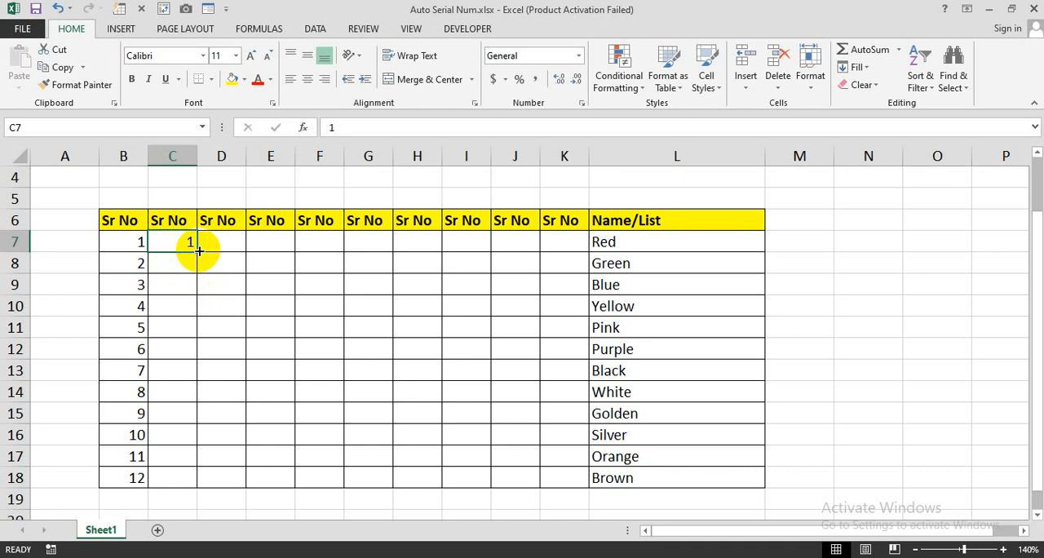
drag(199, 250, 179, 484)
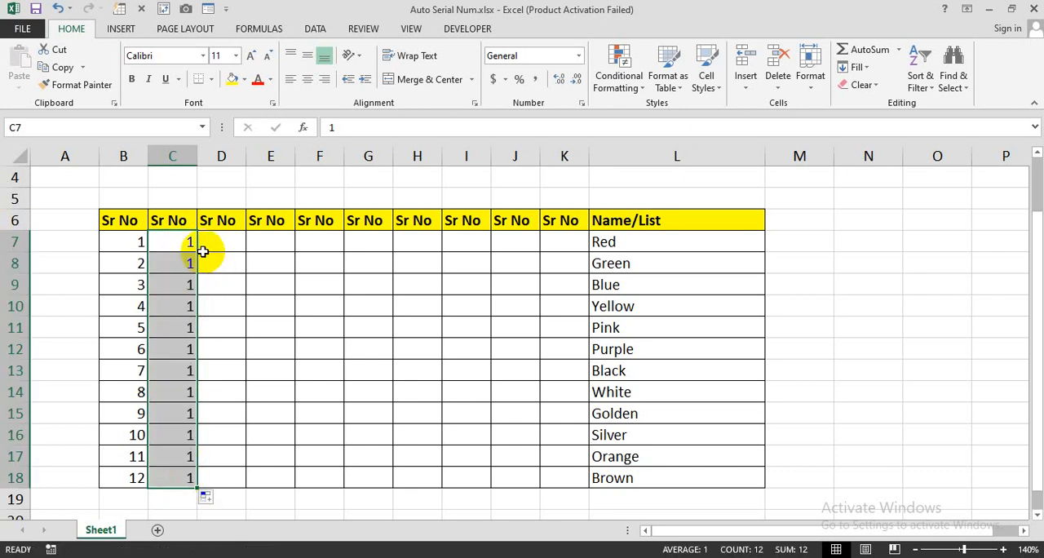
key(ctrl+z)
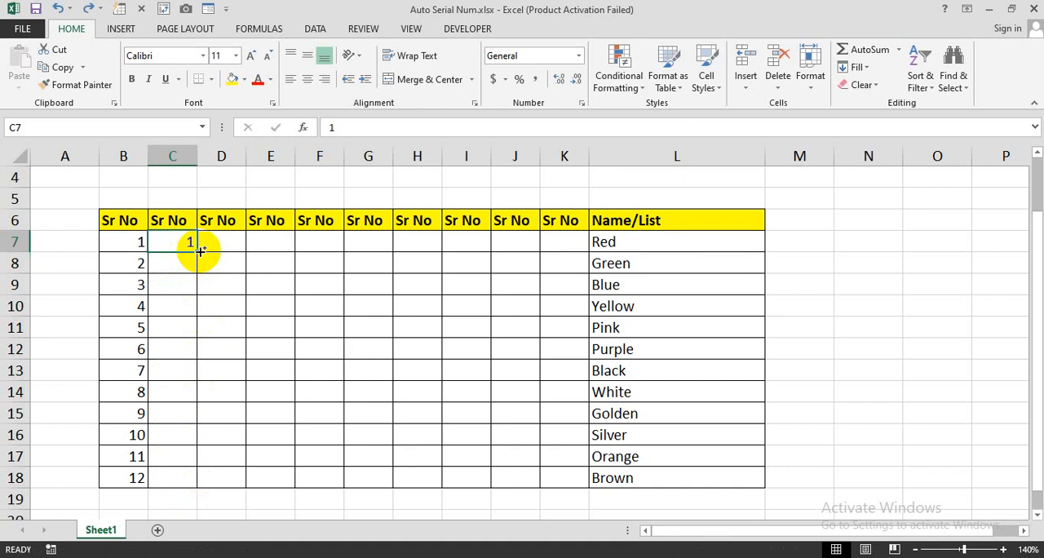
drag(200, 252, 189, 492)
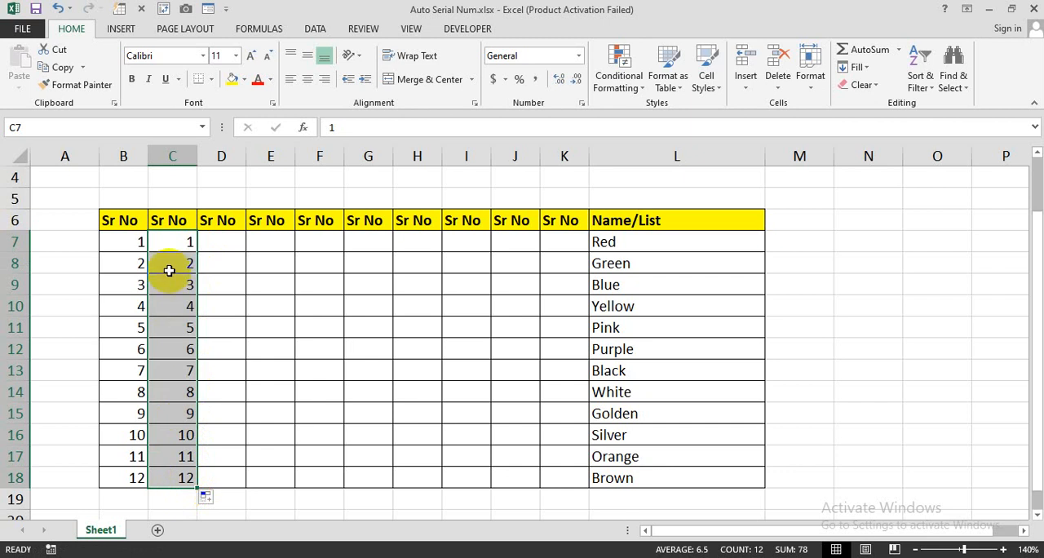
Enter 1 in D7 as the starting number of the third Sr No column.
click(217, 248)
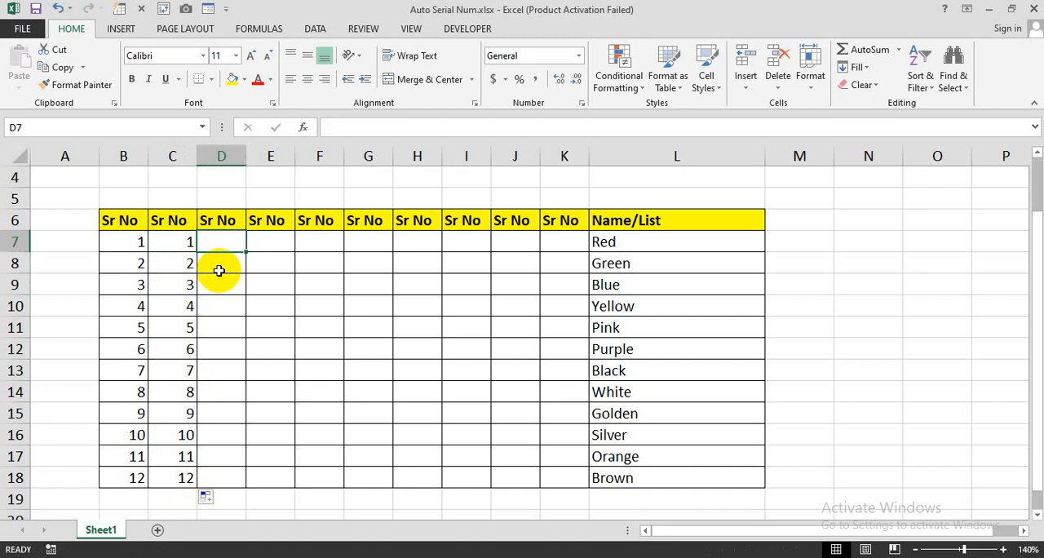
click(865, 68)
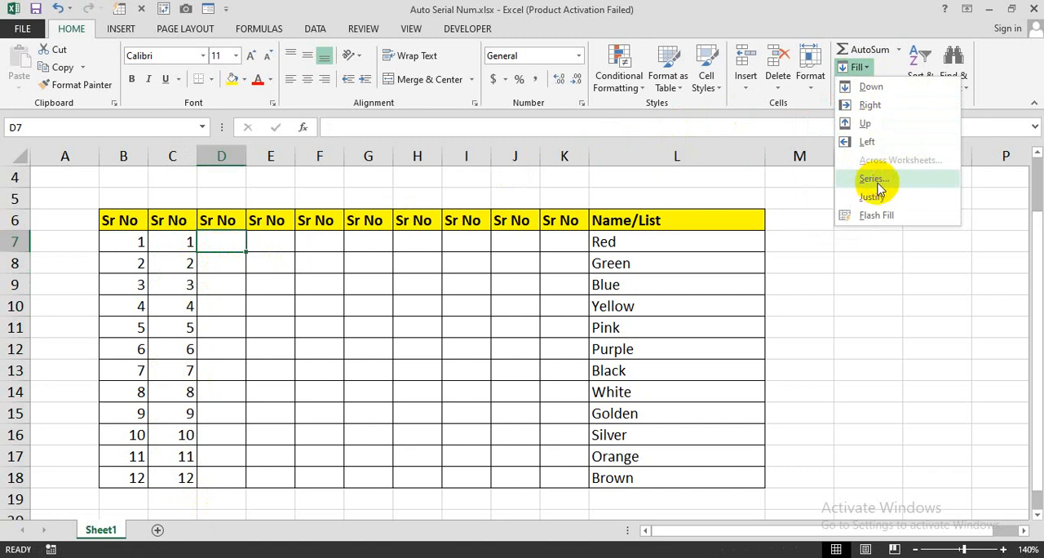
click(679, 195)
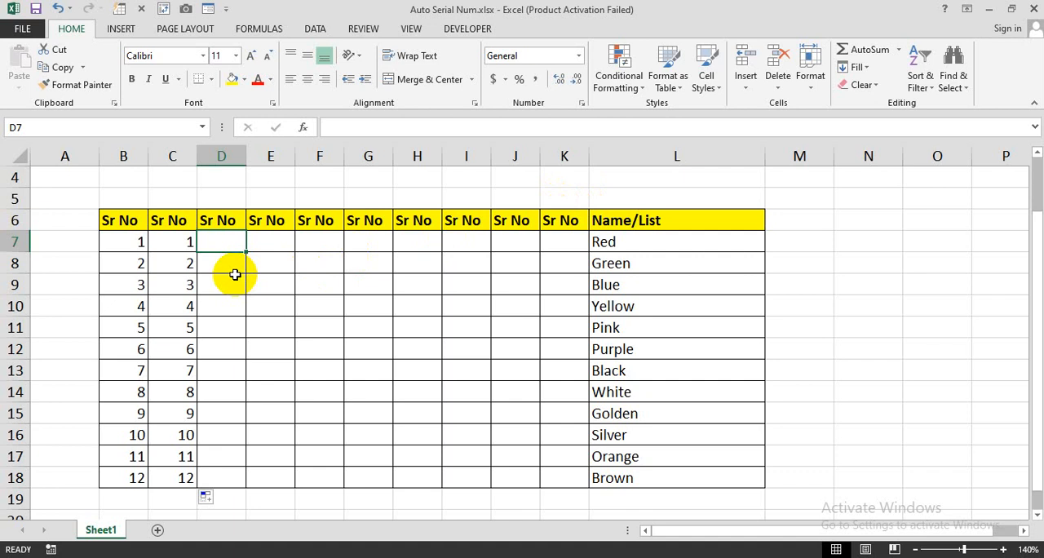
text(1)
key(Return)
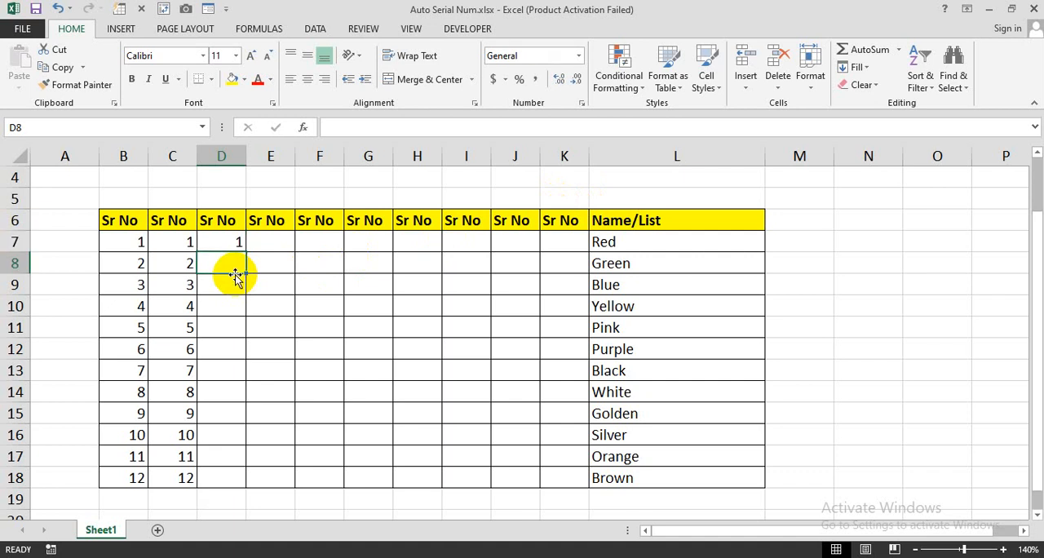
Fill D7:D18 from its starting value using a linear Series in columns with the Trend option enabled.
click(214, 243)
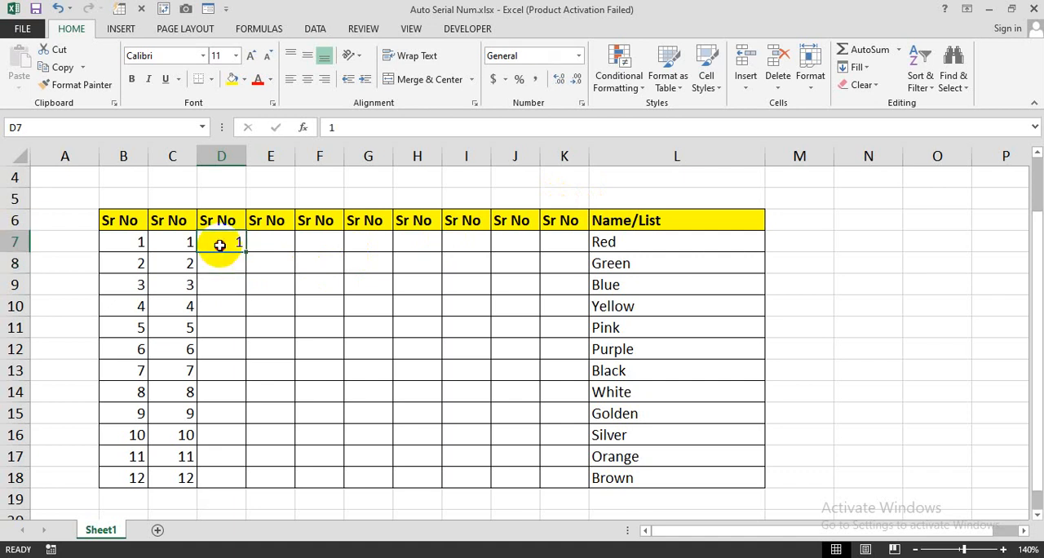
drag(214, 242, 219, 486)
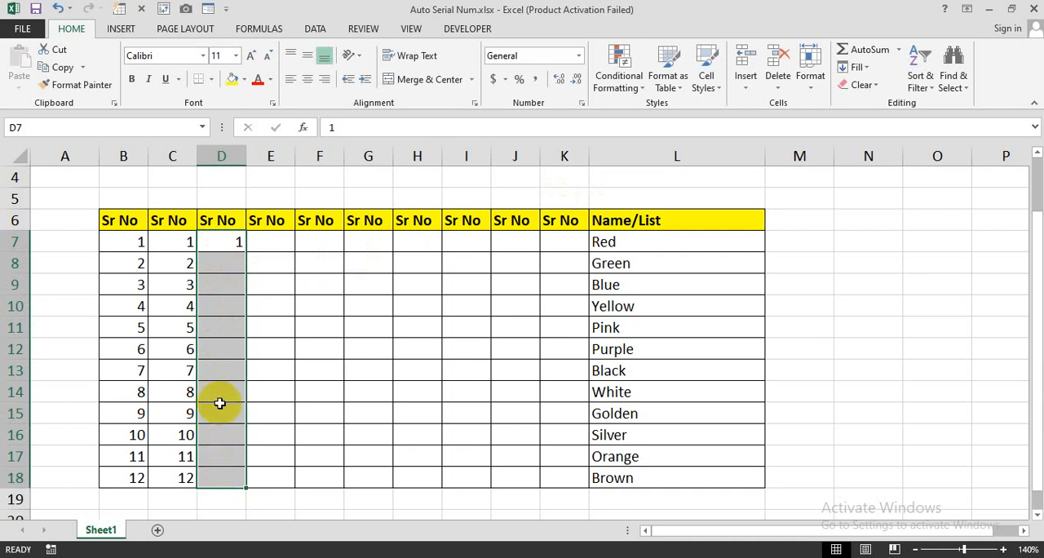
click(858, 67)
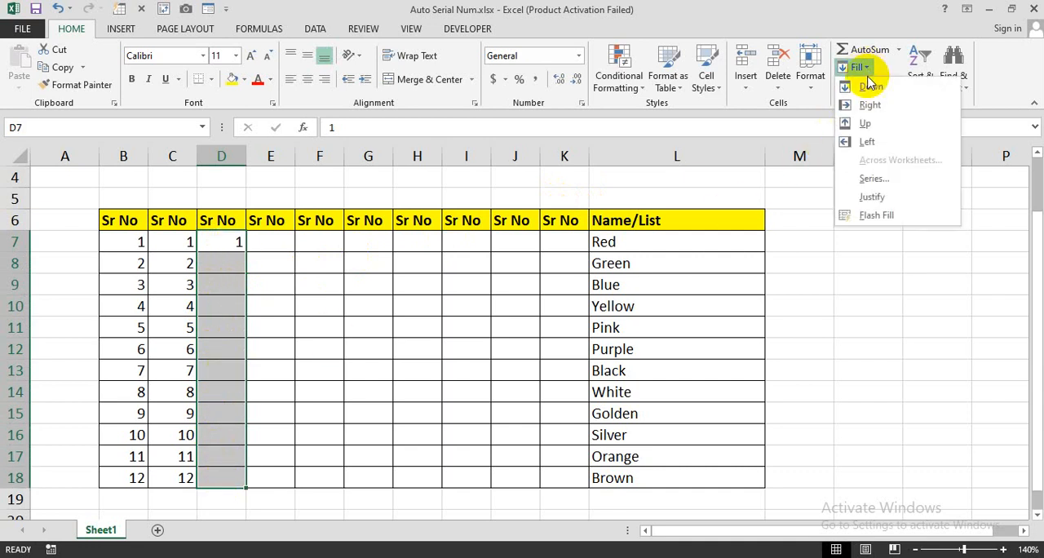
click(875, 179)
drag(606, 169, 519, 202)
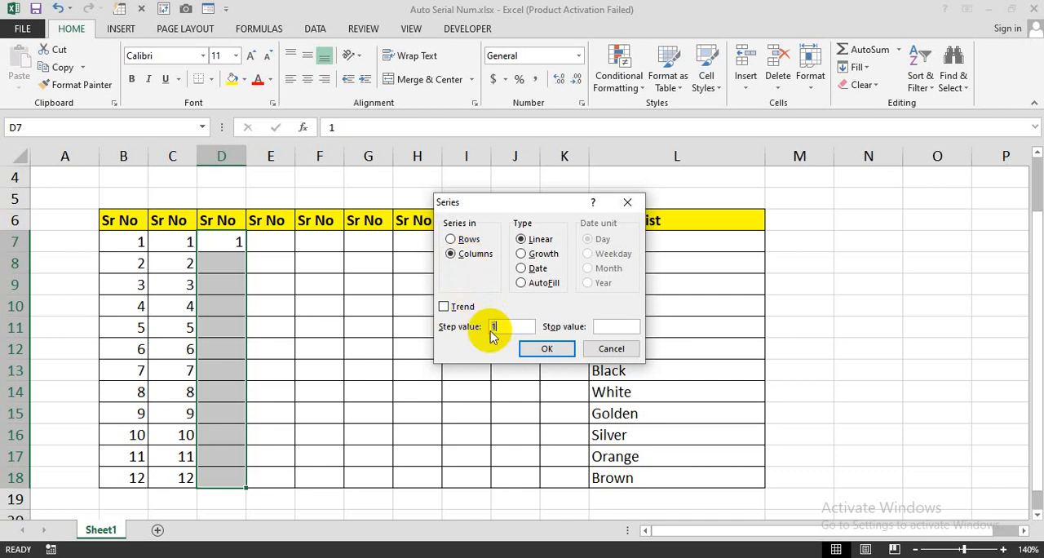
click(447, 310)
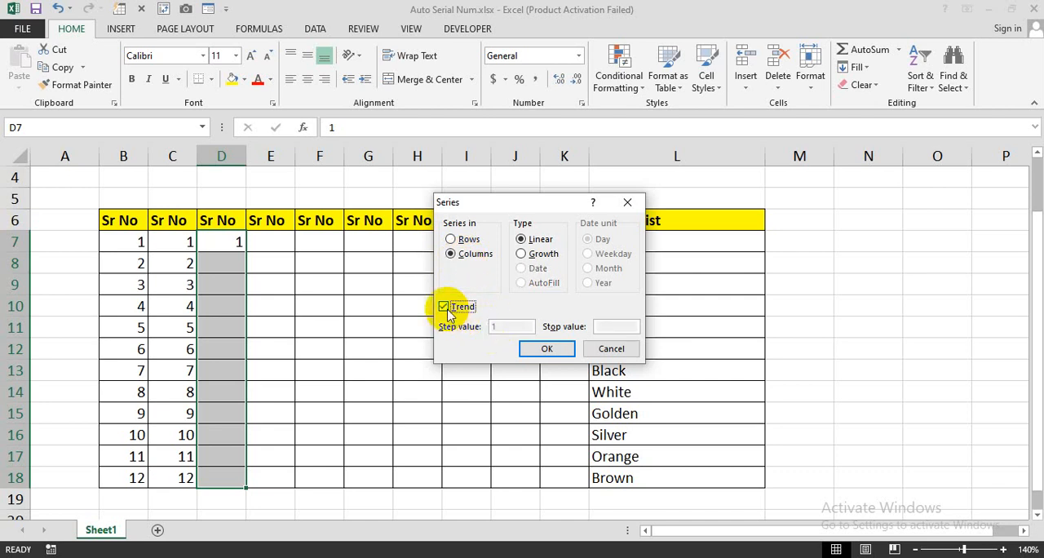
click(539, 349)
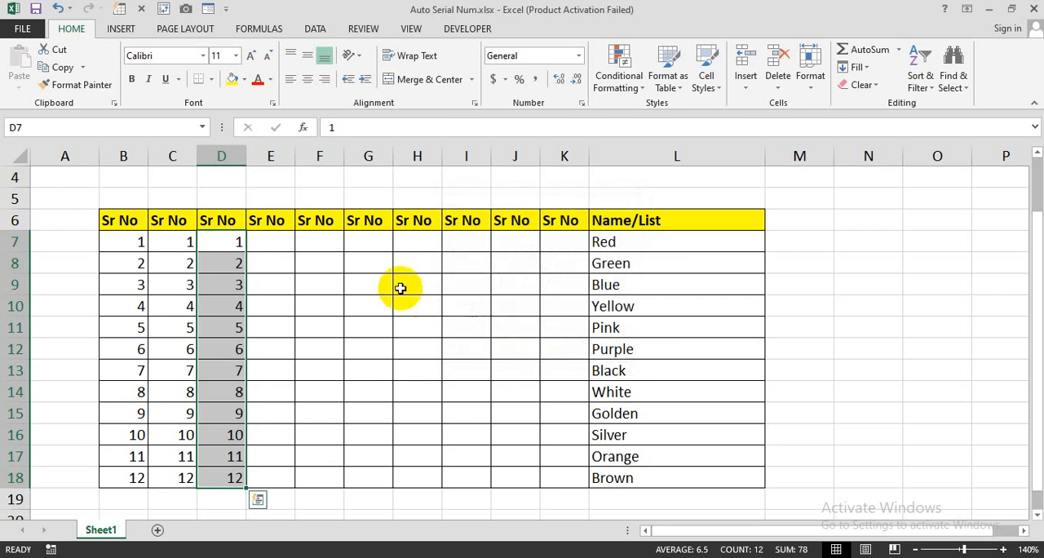
Enter the formula =IF(L7="","",1) in cell E7.
click(275, 242)
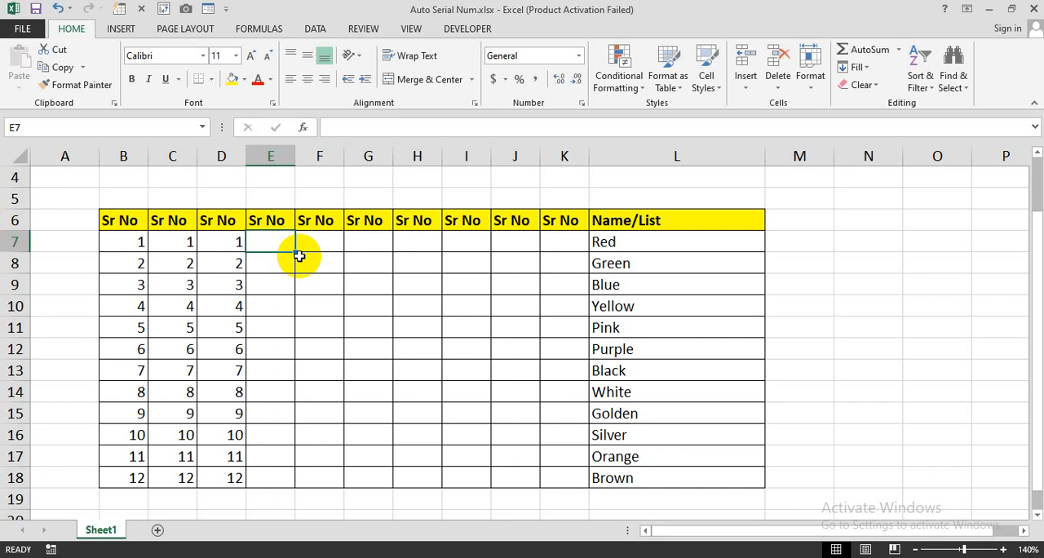
text(=if)
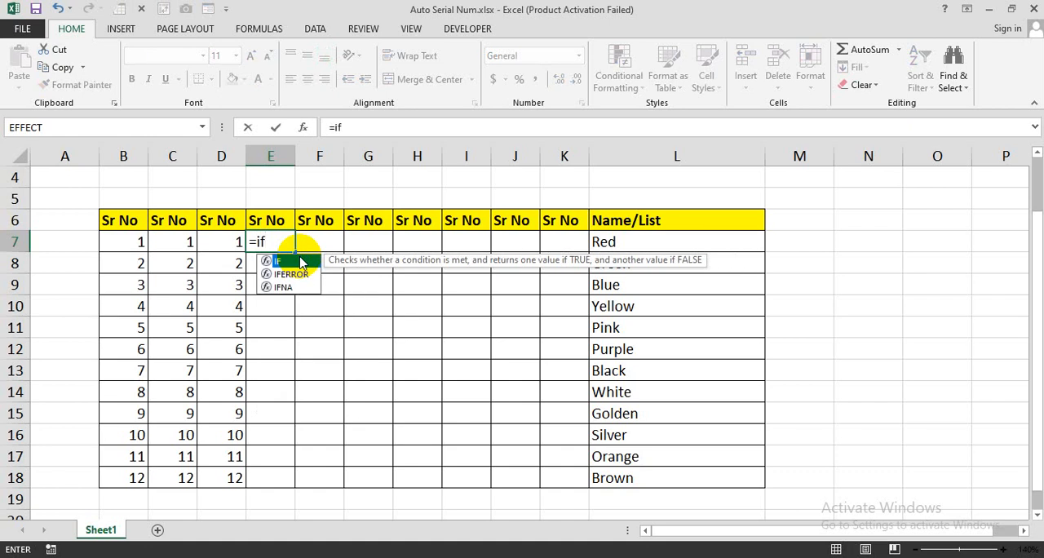
double_click(290, 261)
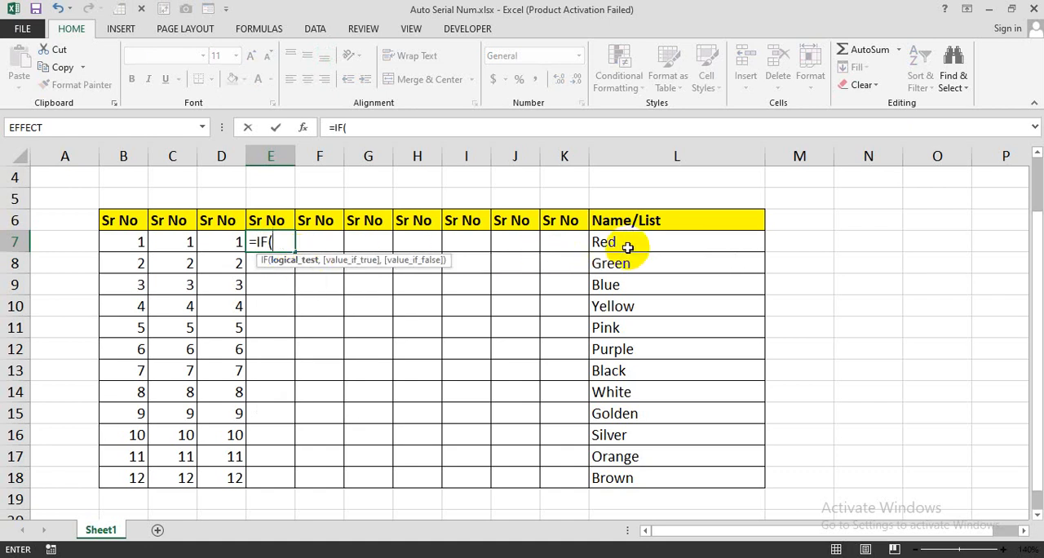
click(657, 245)
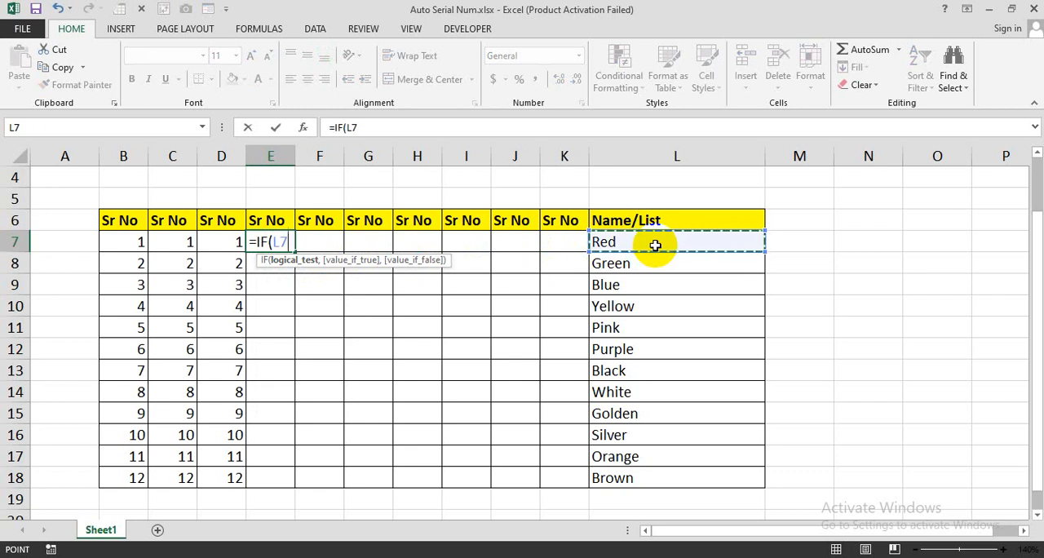
text(="")
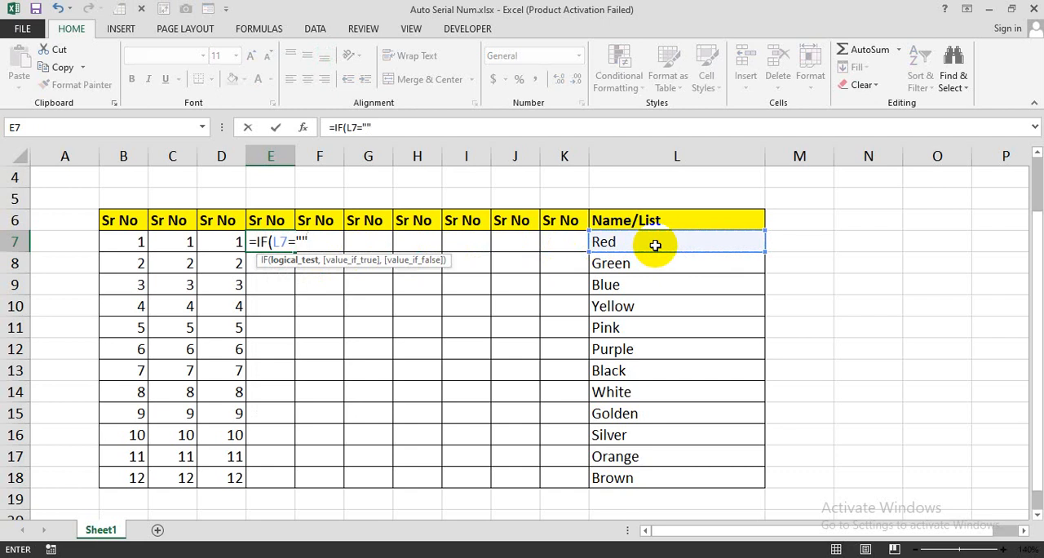
text(,)
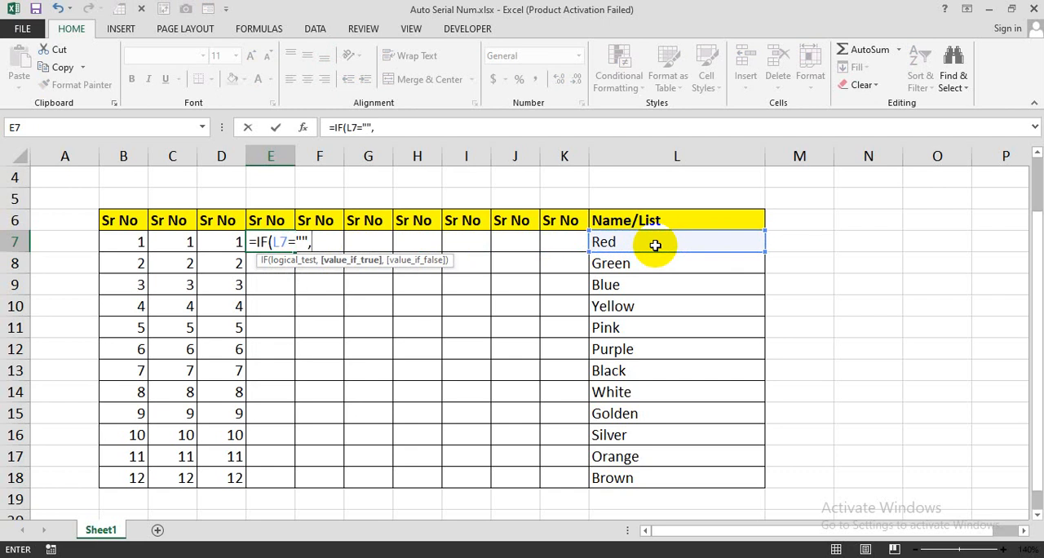
text("",)
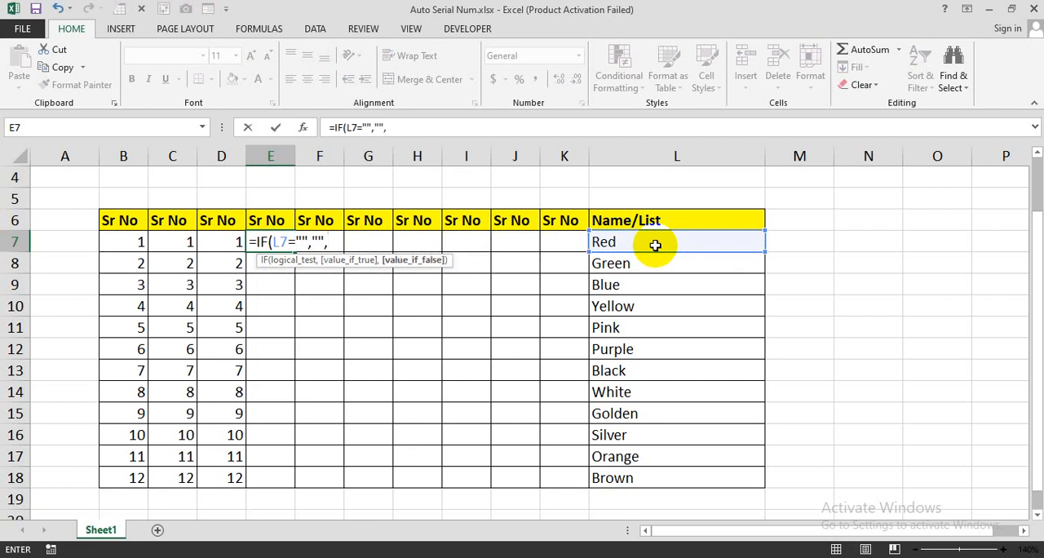
text(1))
key(Return)
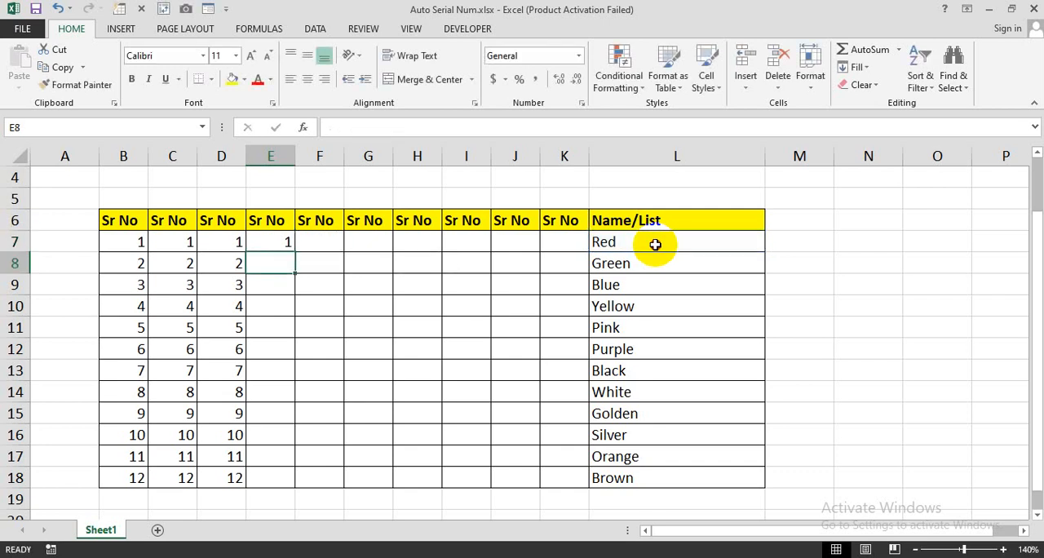
Enter the formula =IF(L8="","",E7+1) in E8 and fill it down to E18.
click(655, 244)
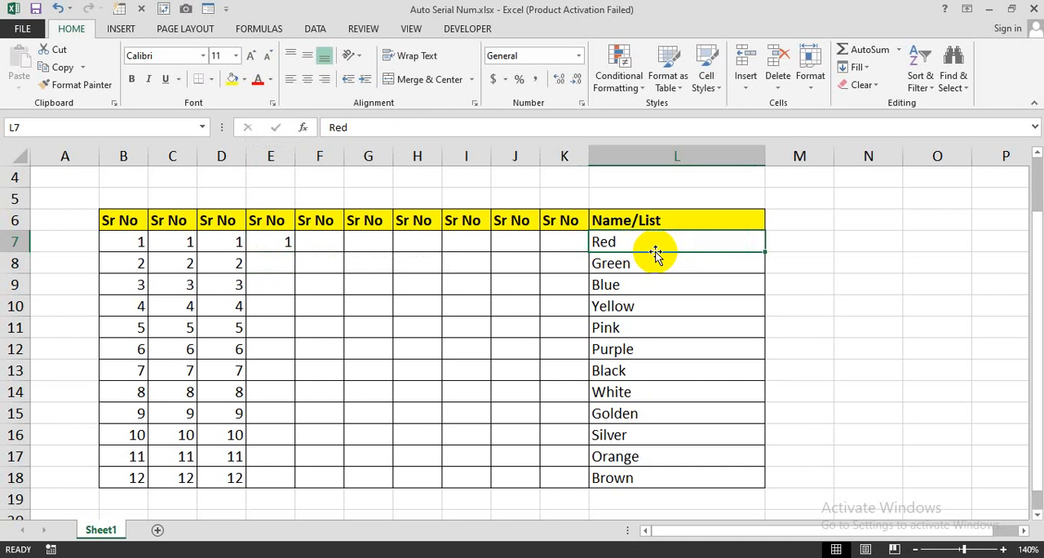
click(278, 243)
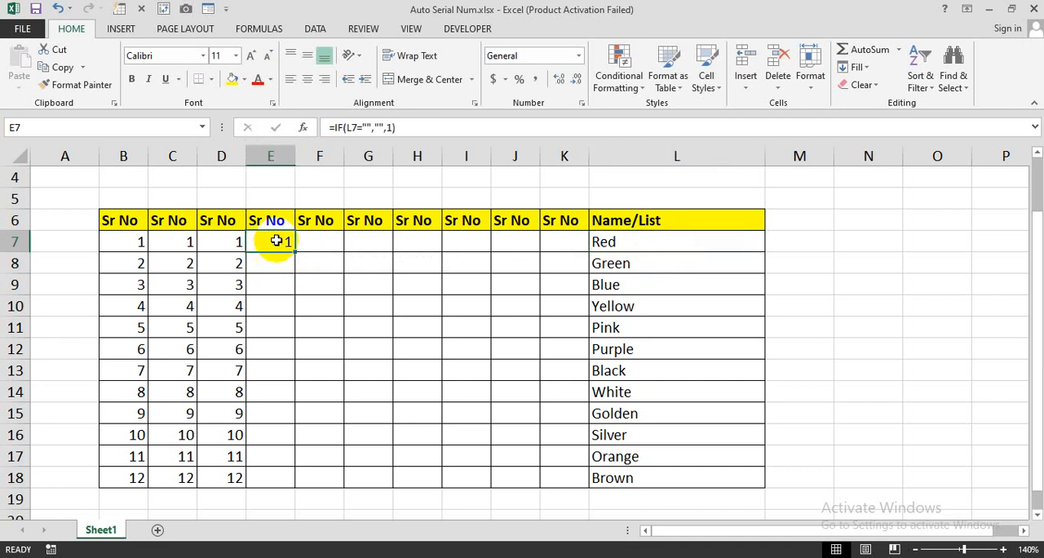
click(277, 263)
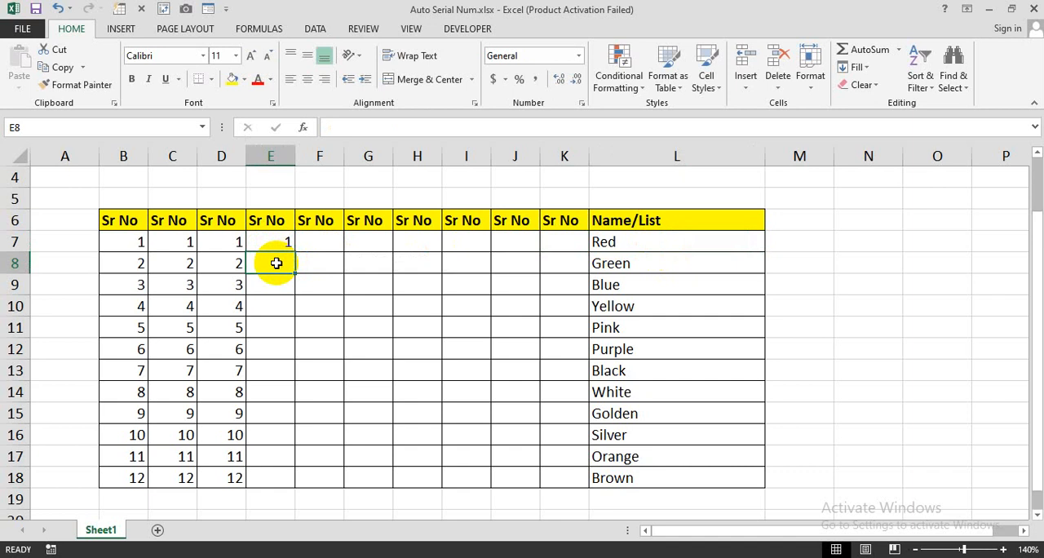
text(=IF()
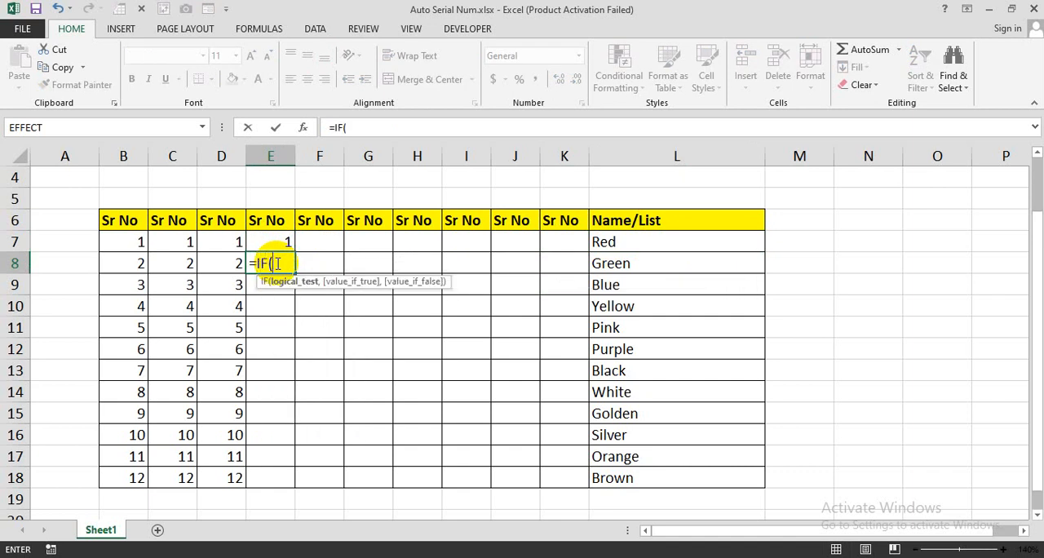
click(646, 266)
text(=)
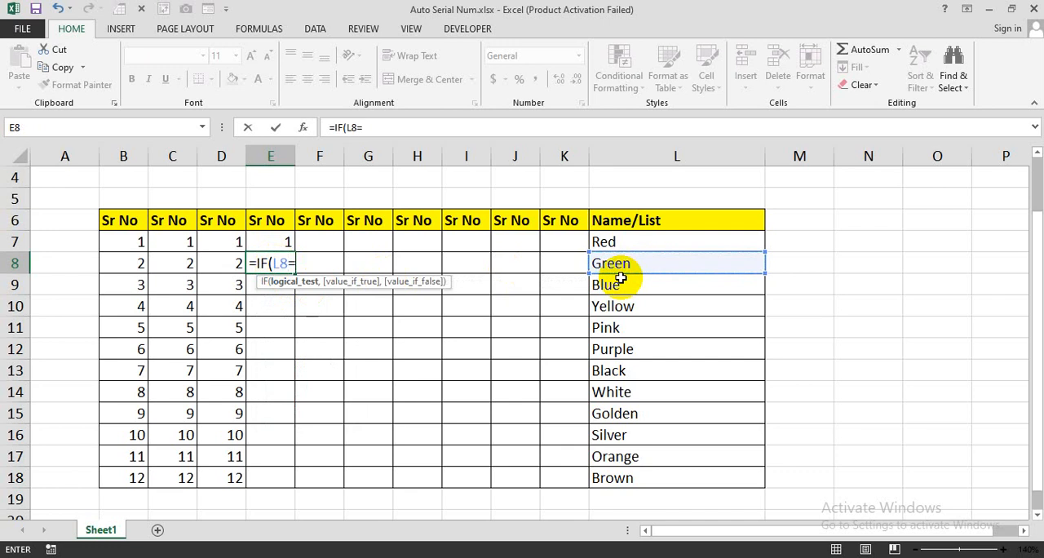
text("",)
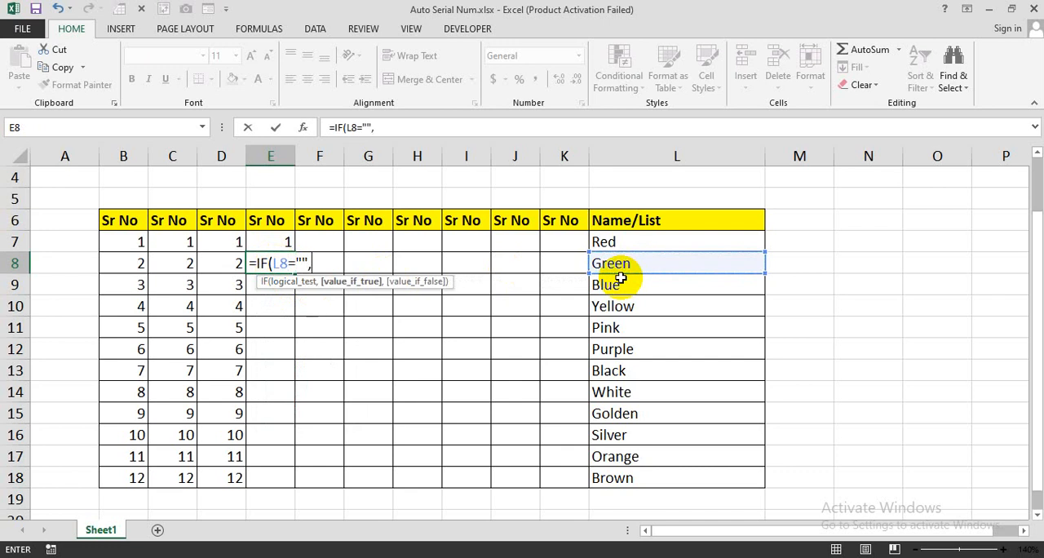
text("",)
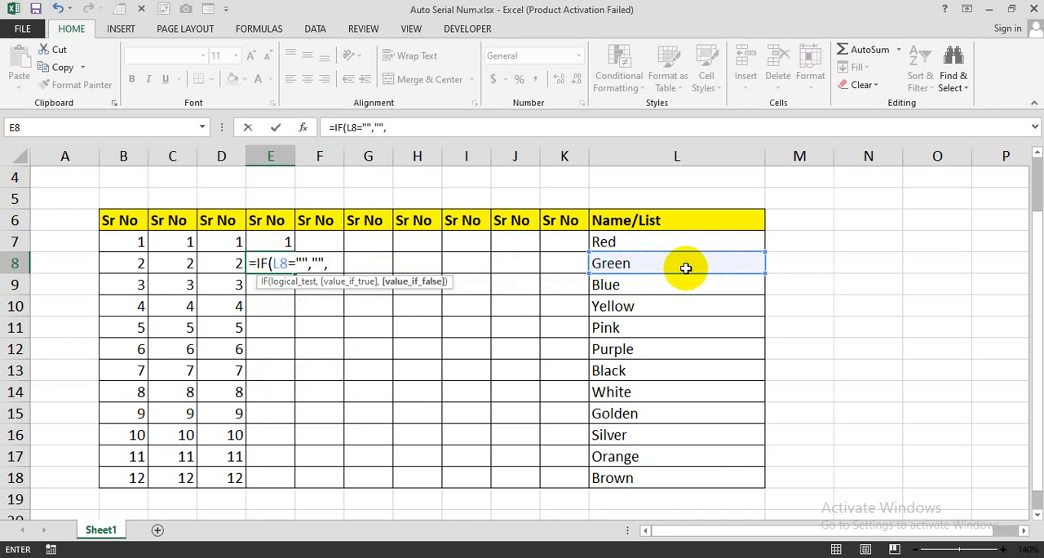
click(269, 244)
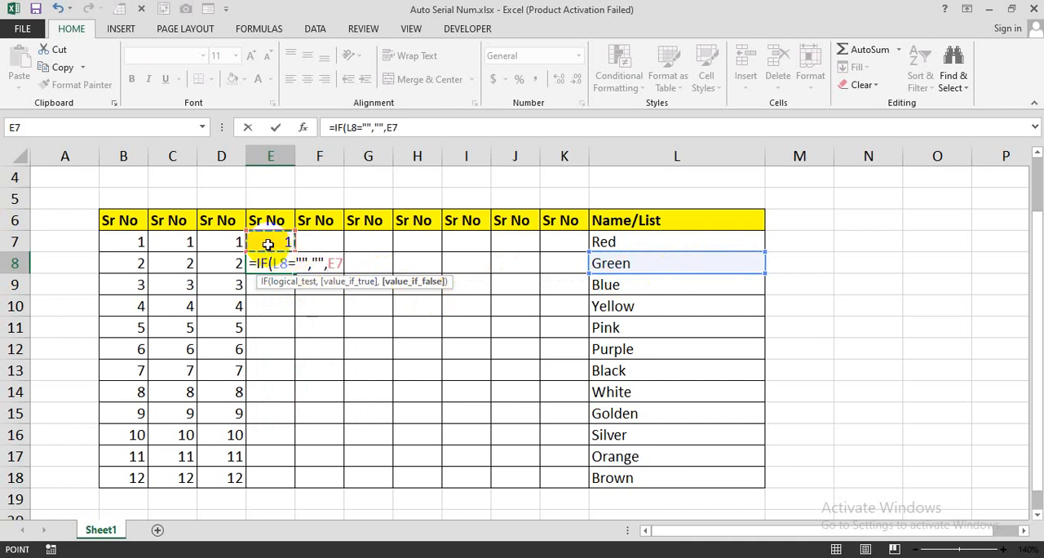
text(+1))
key(Return)
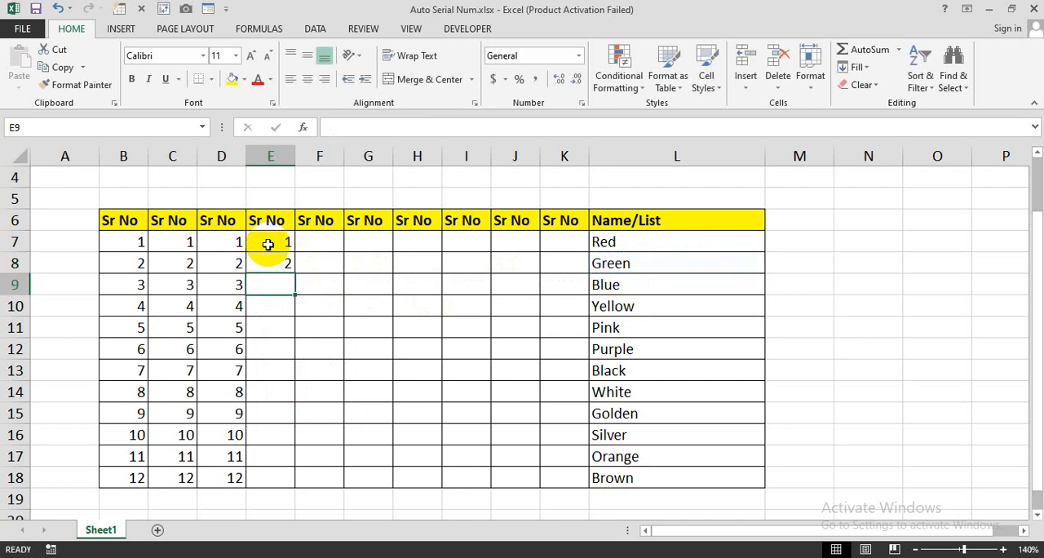
click(291, 262)
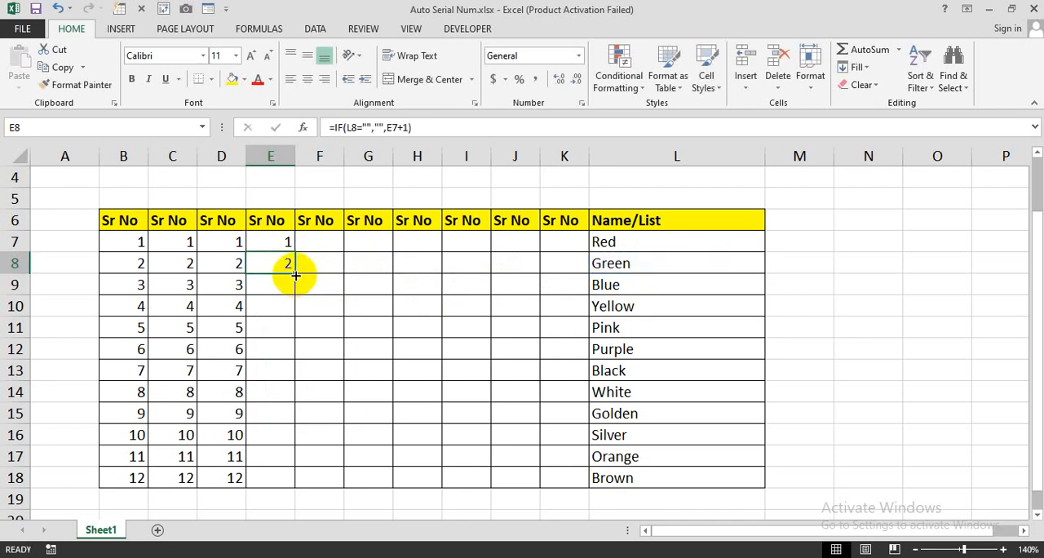
drag(295, 273, 259, 487)
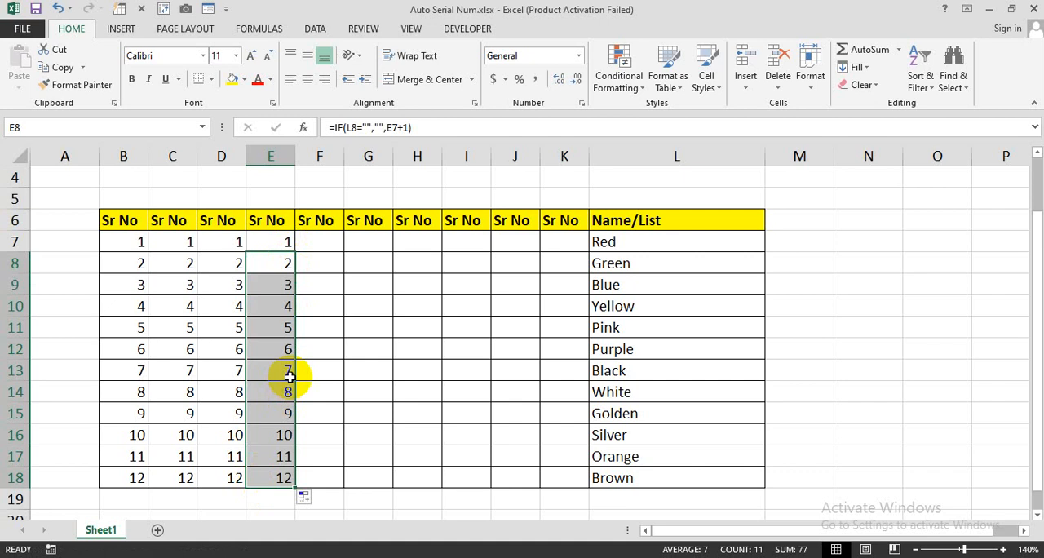
Enter the formula =IF(ISBLANK(L7),"",1) in cell F7.
click(317, 246)
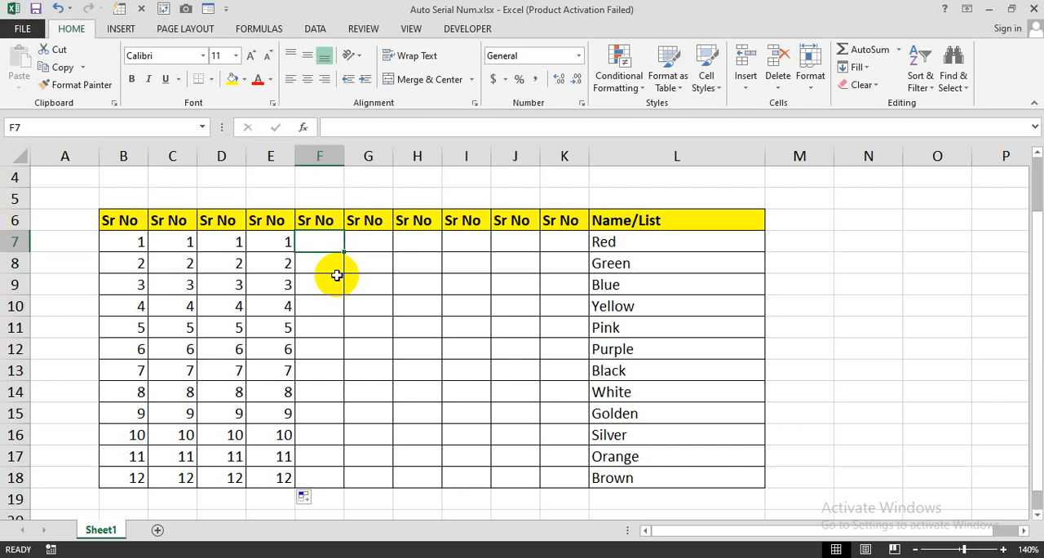
text(=if)
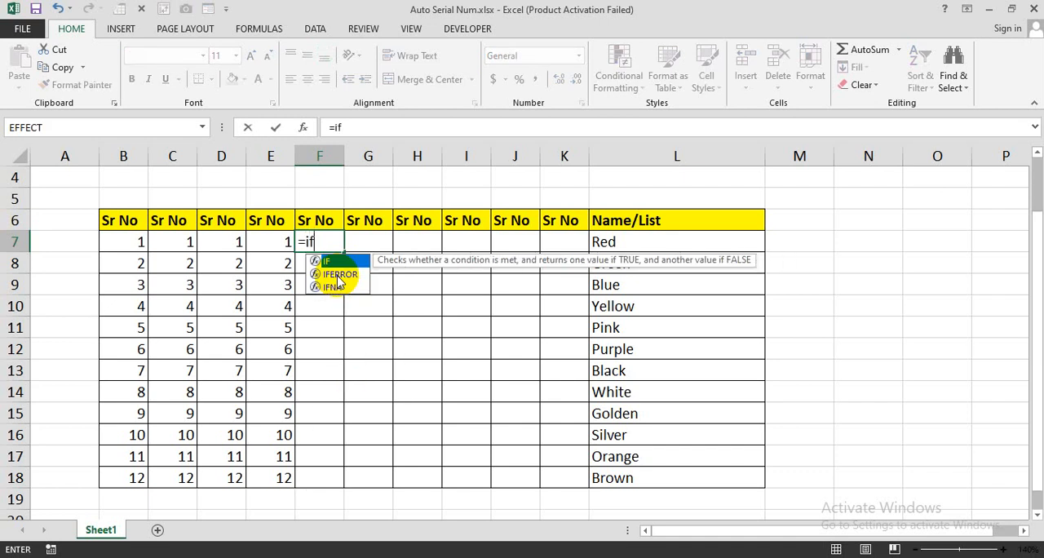
key(Tab)
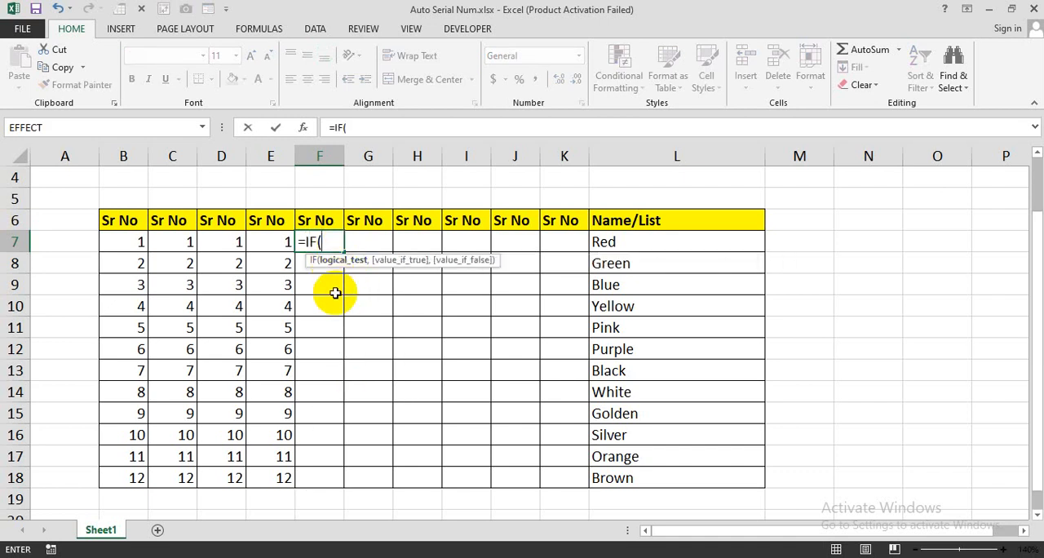
text(isbl)
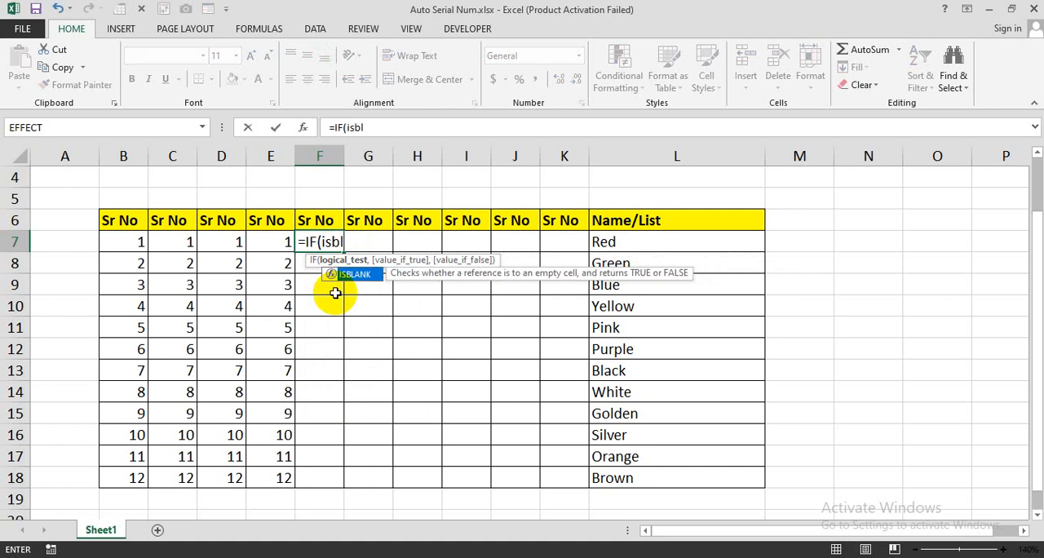
key(Tab)
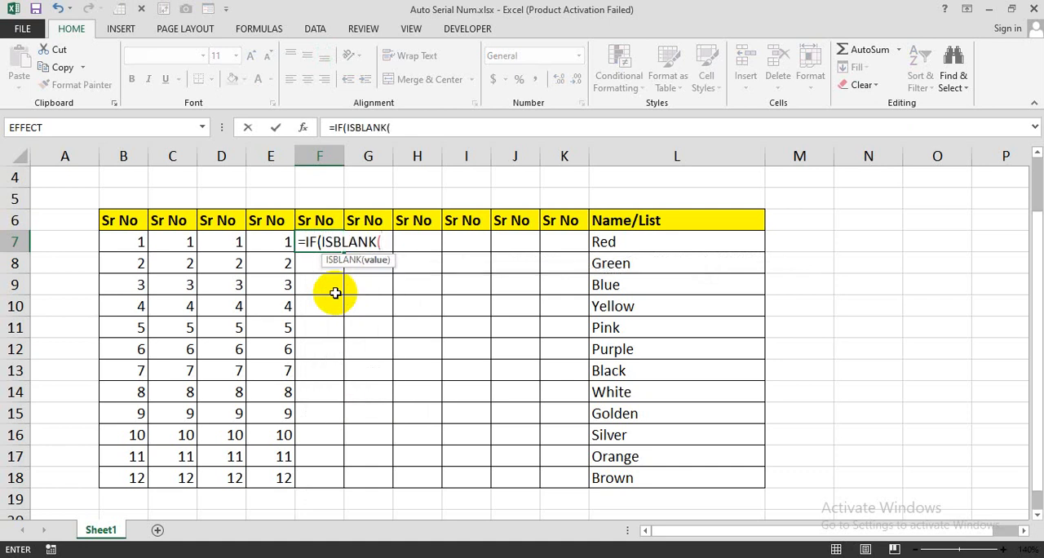
click(628, 243)
text())
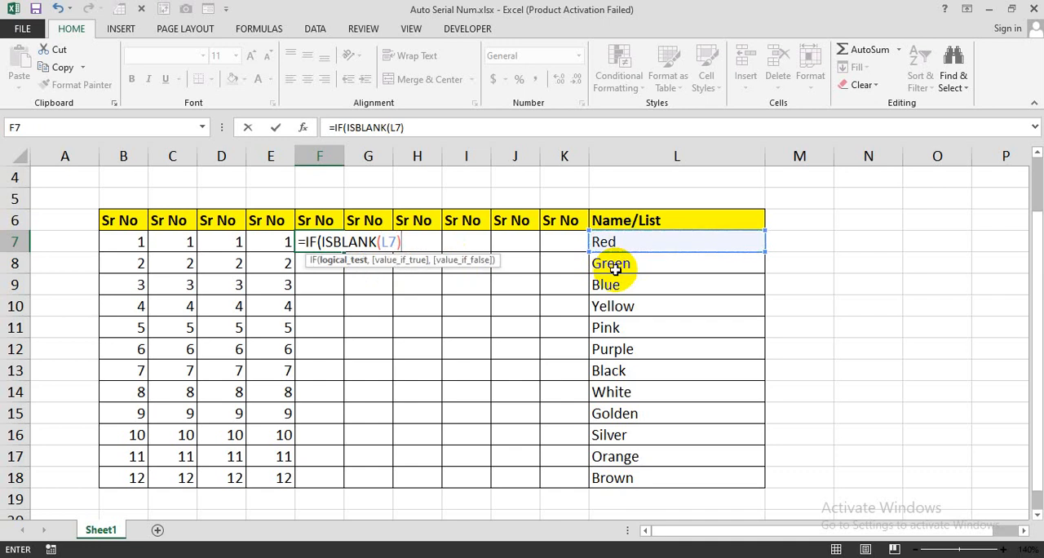
text(,)
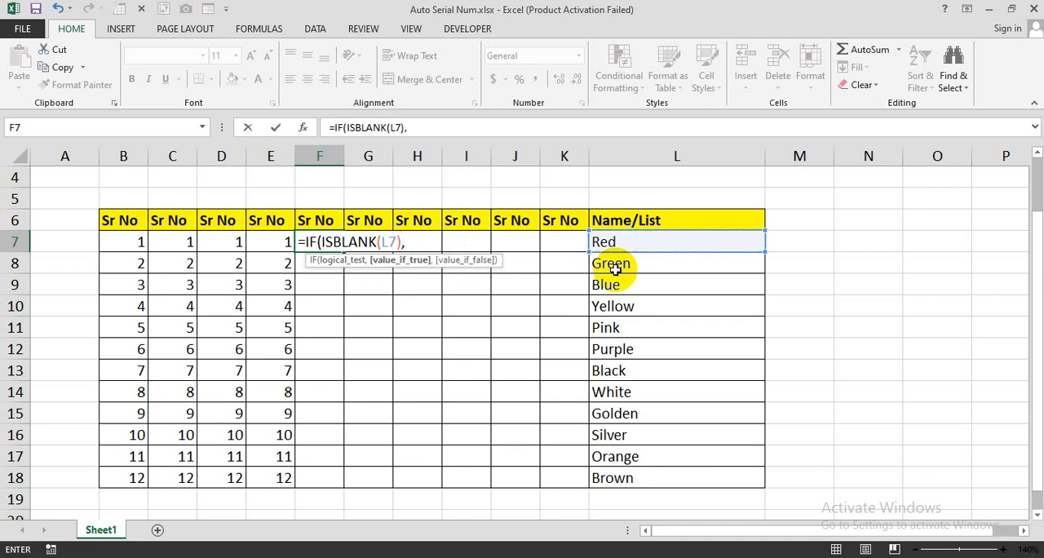
text("",)
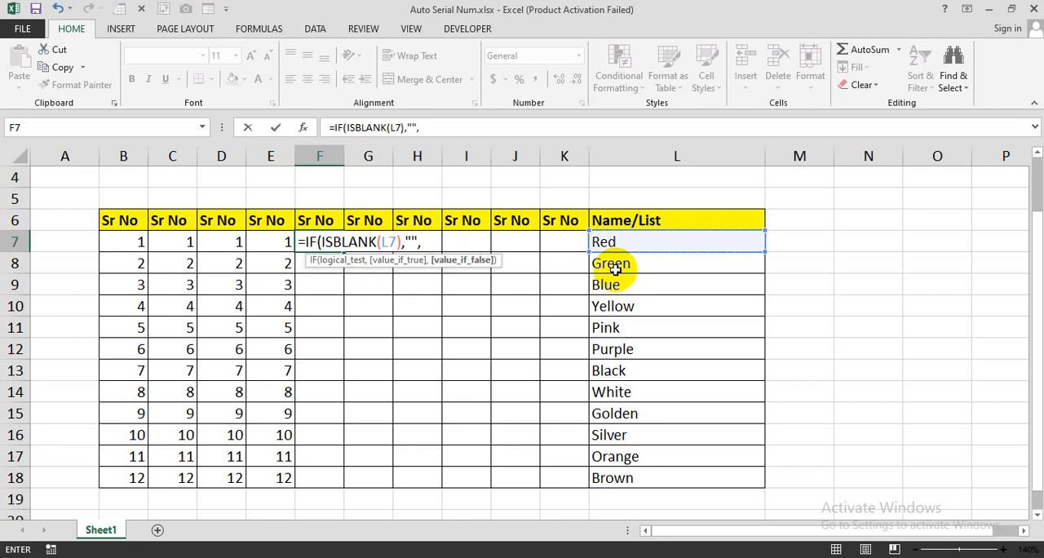
text(1))
key(Return)
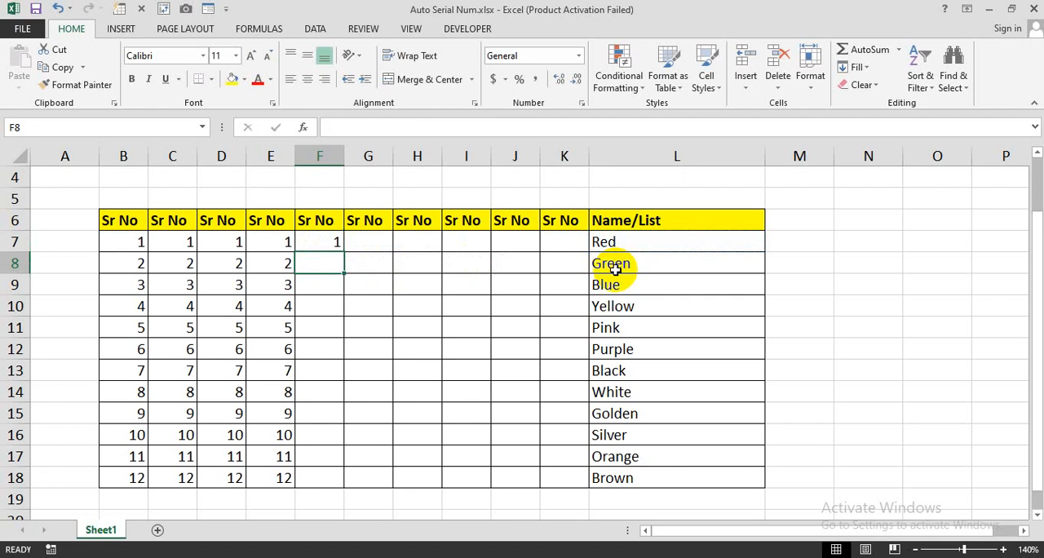
Clear the name Red from L7 to test the serial number formulas, and undo the deletion.
click(604, 241)
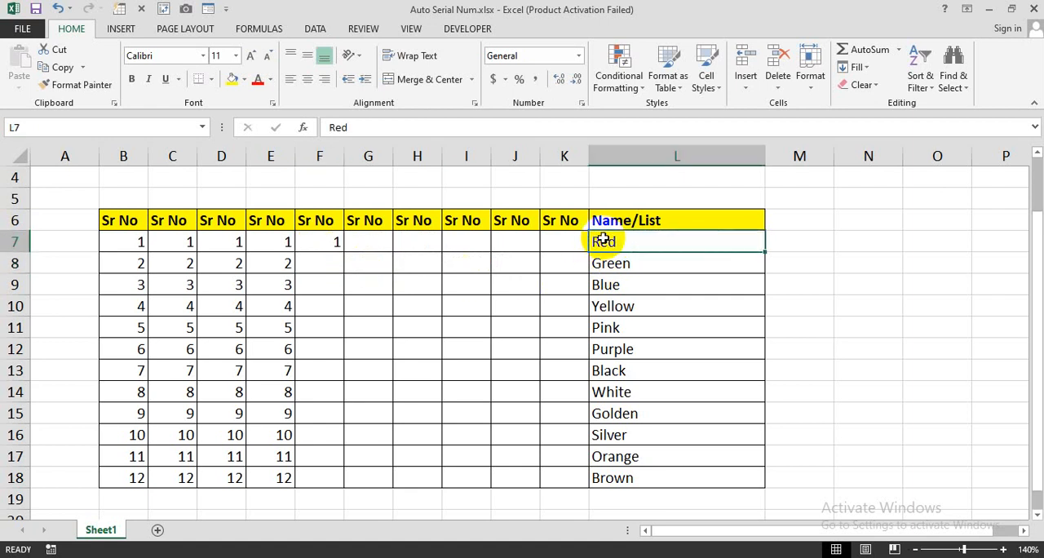
key(Delete)
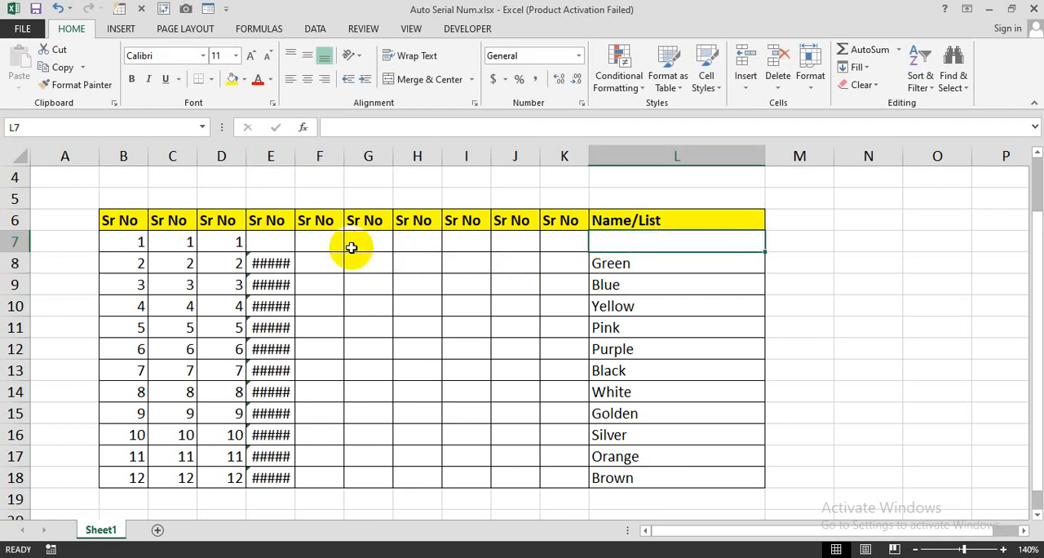
key(ctrl+z)
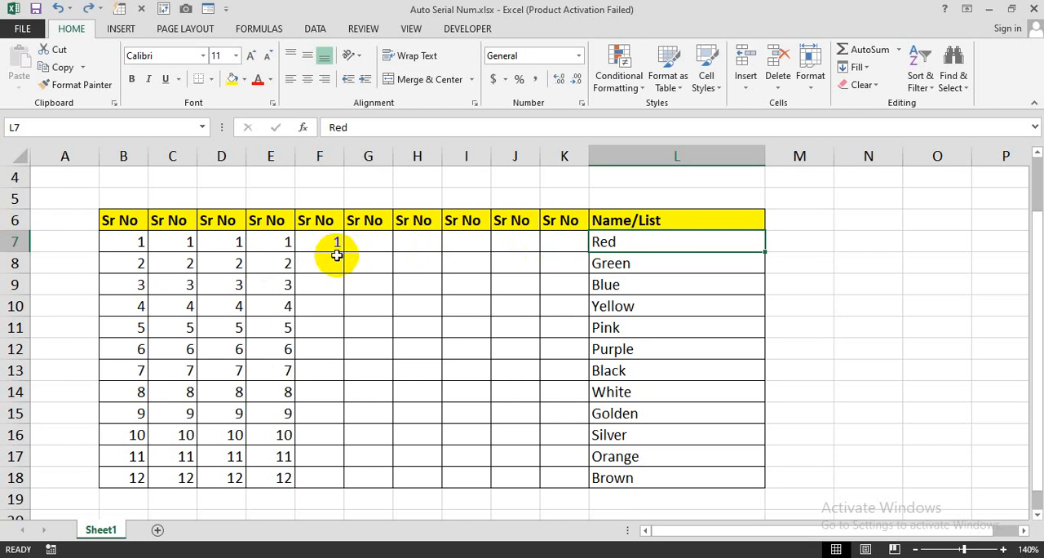
Enter the formula =IF(ISBLANK(L8),"",F7+1) in F8 and fill it down to F19.
click(330, 262)
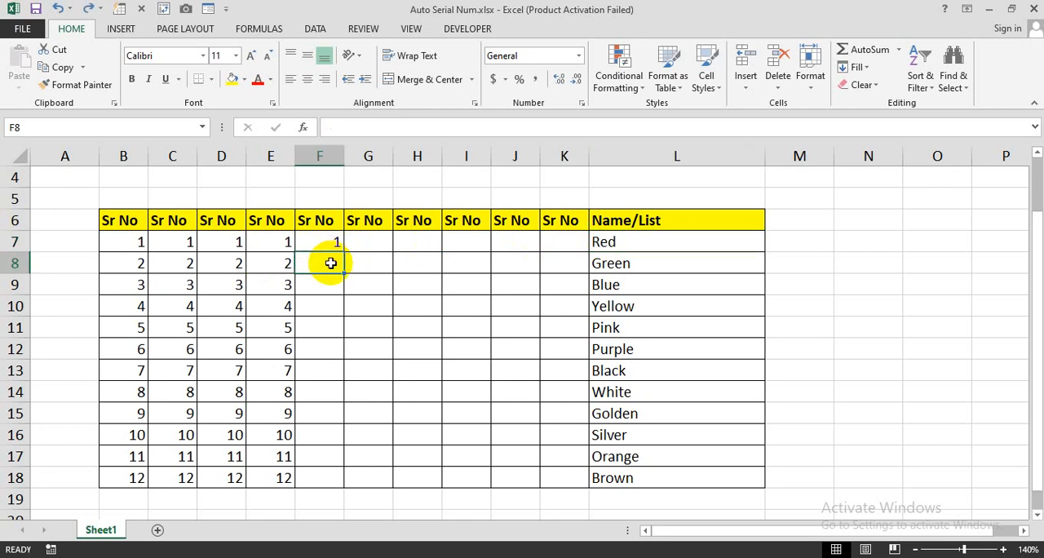
text(=IF()
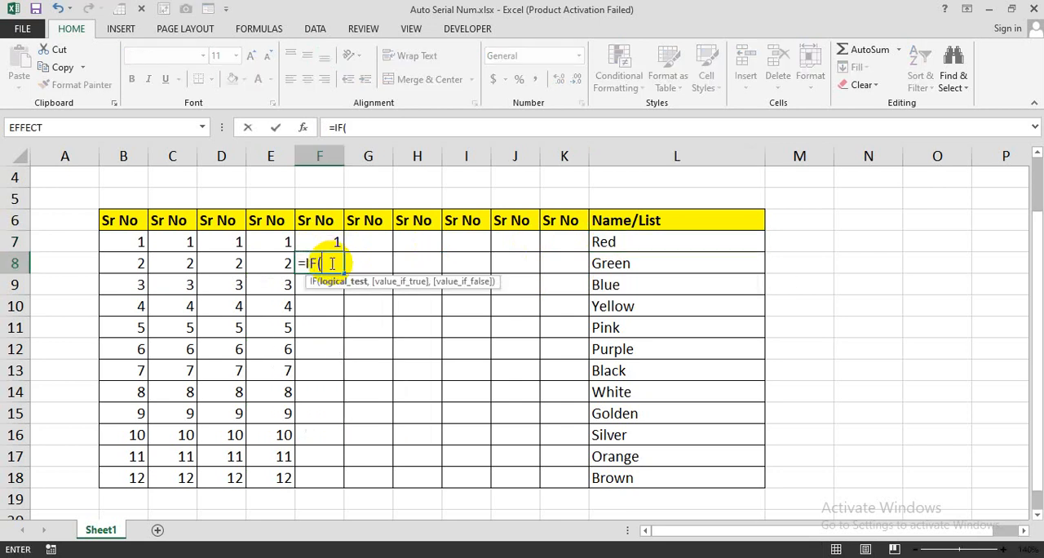
text(is)
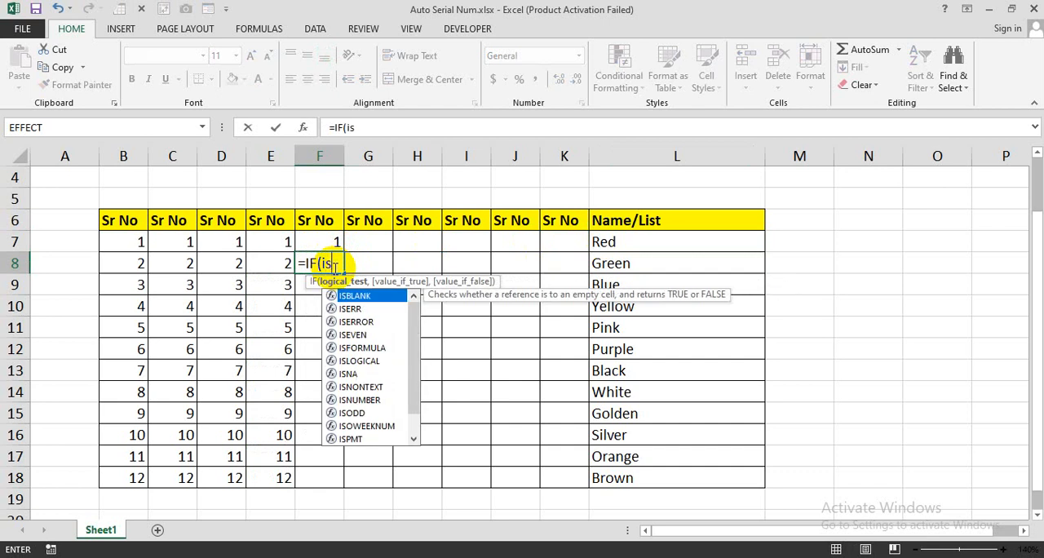
text(bla)
key(Tab)
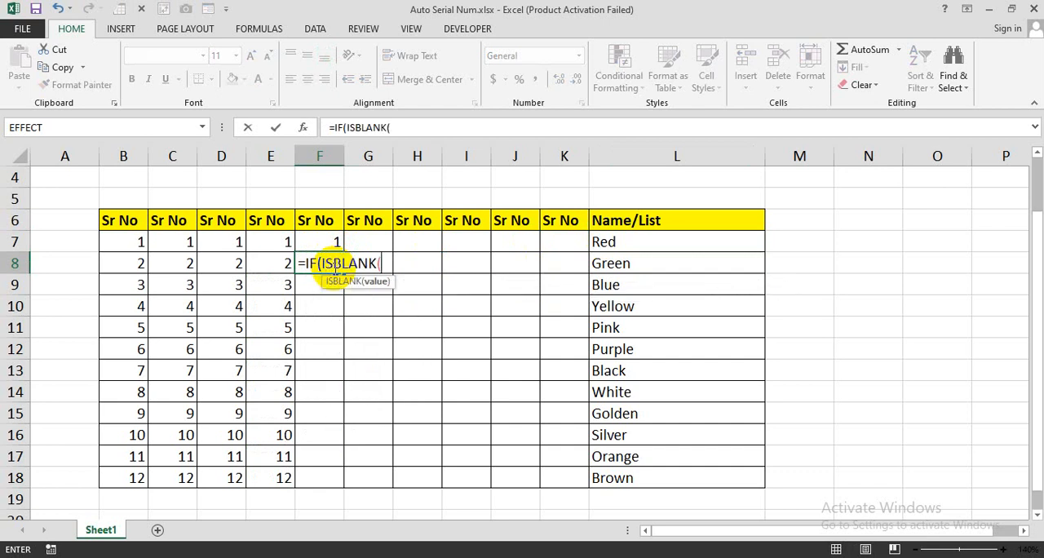
click(600, 264)
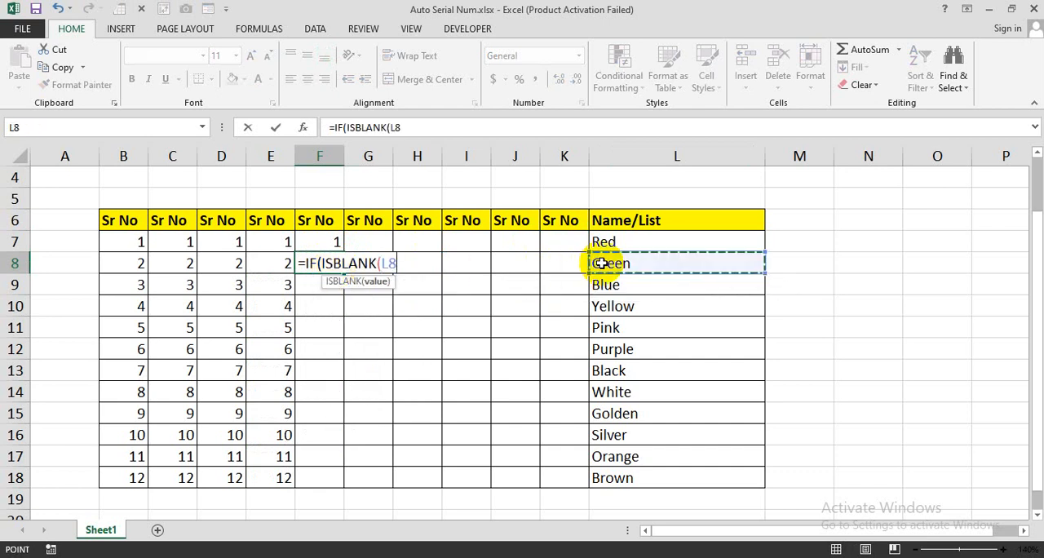
text(),"")
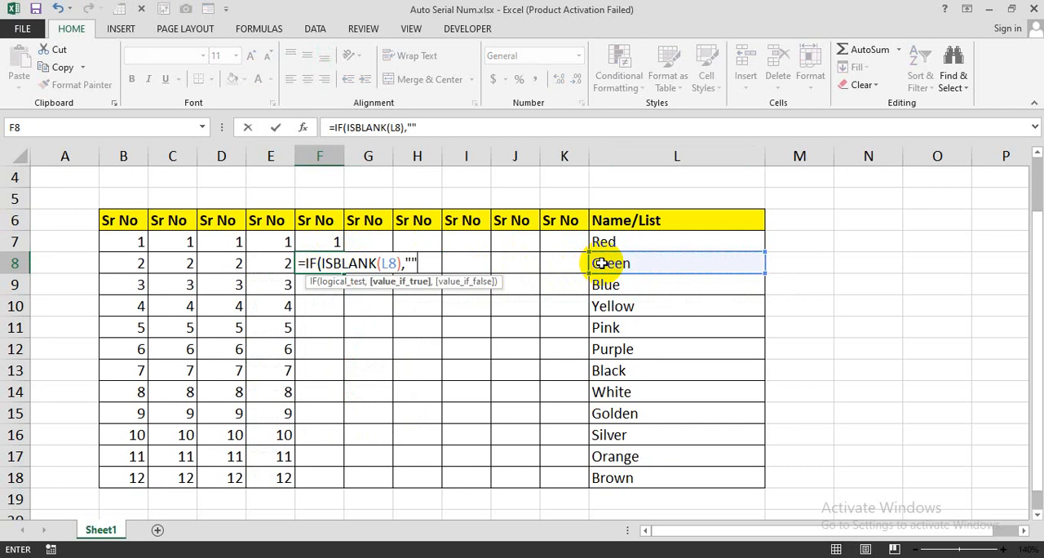
text(,)
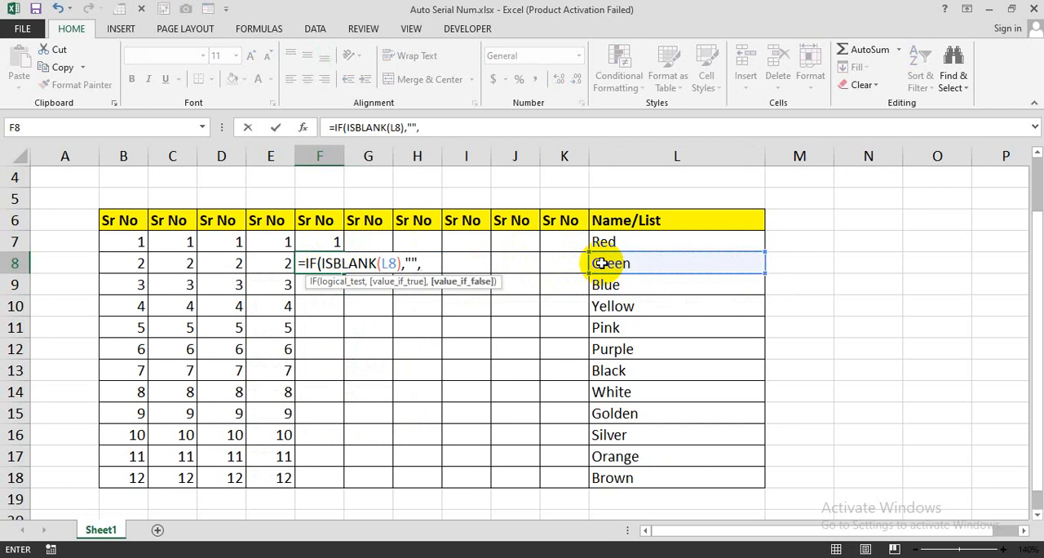
click(330, 243)
text(+)
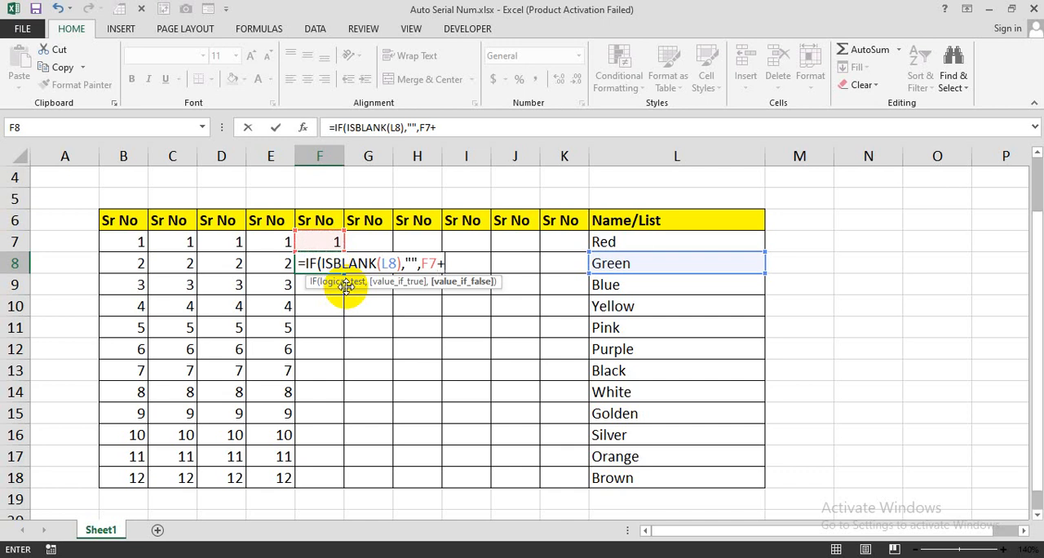
text(1))
key(Return)
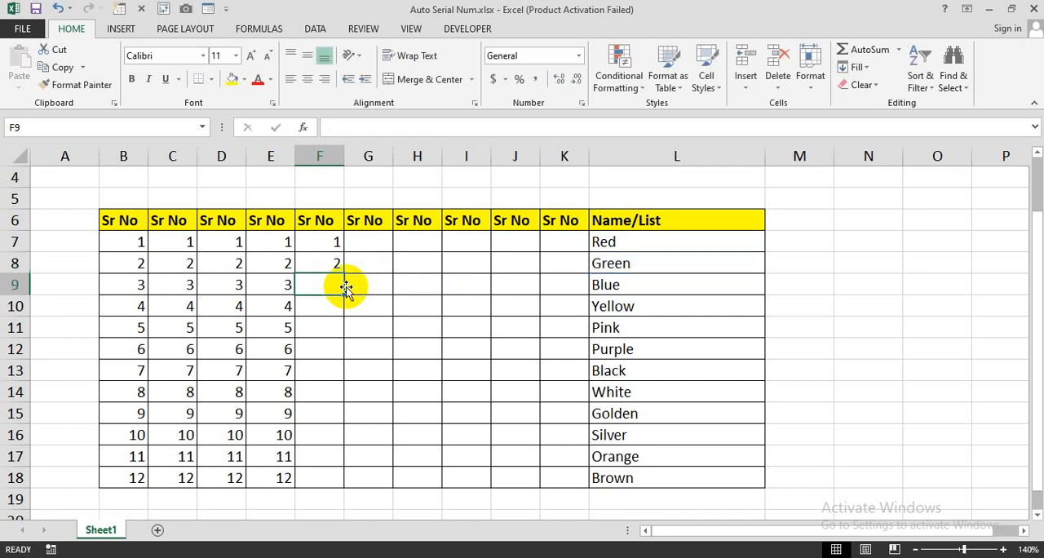
click(329, 262)
drag(343, 272, 334, 498)
click(333, 500)
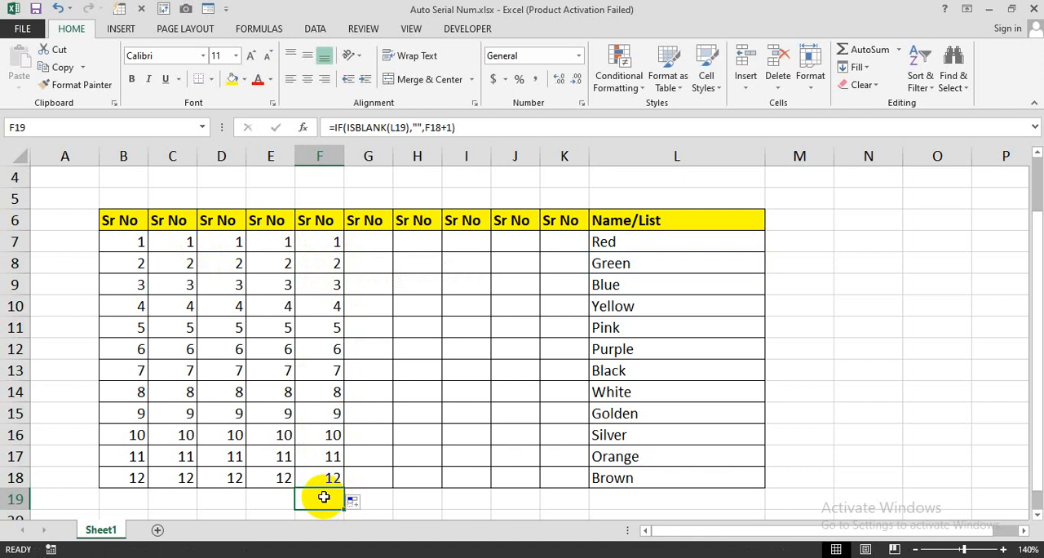
click(367, 366)
click(337, 290)
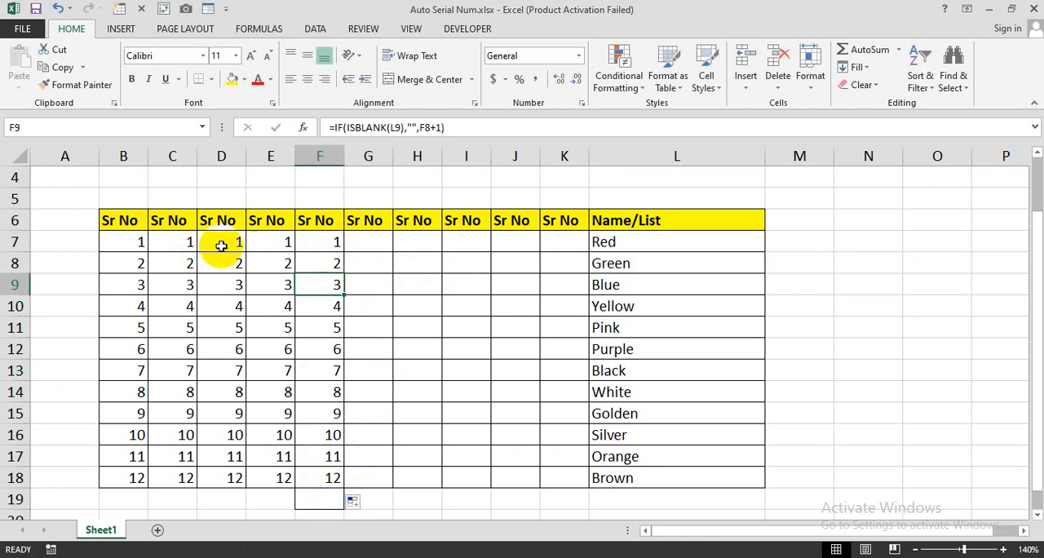
drag(138, 242, 322, 430)
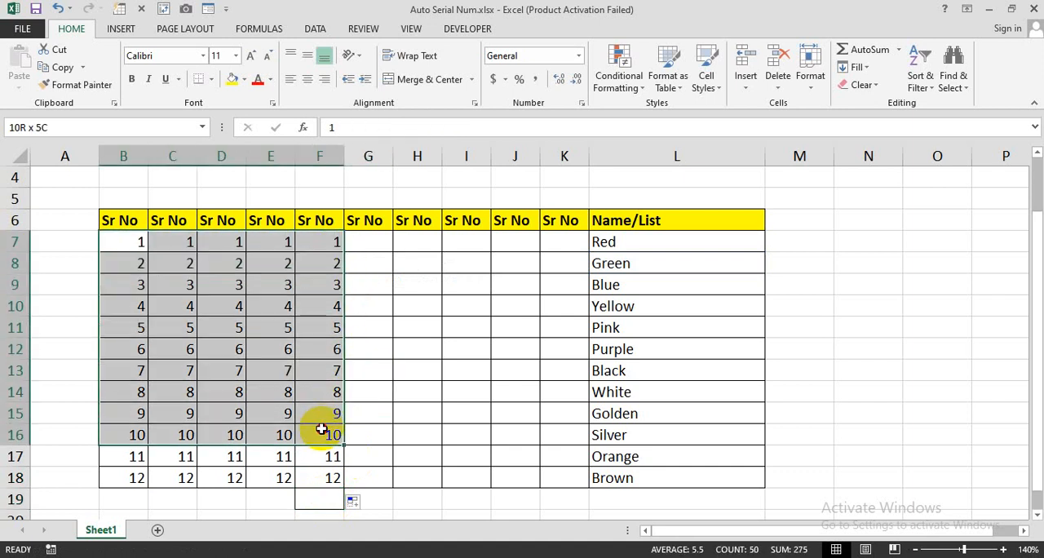
Enter the formula =ROWS($L$7:L7) in cell G7 and fill it down to G18.
click(374, 243)
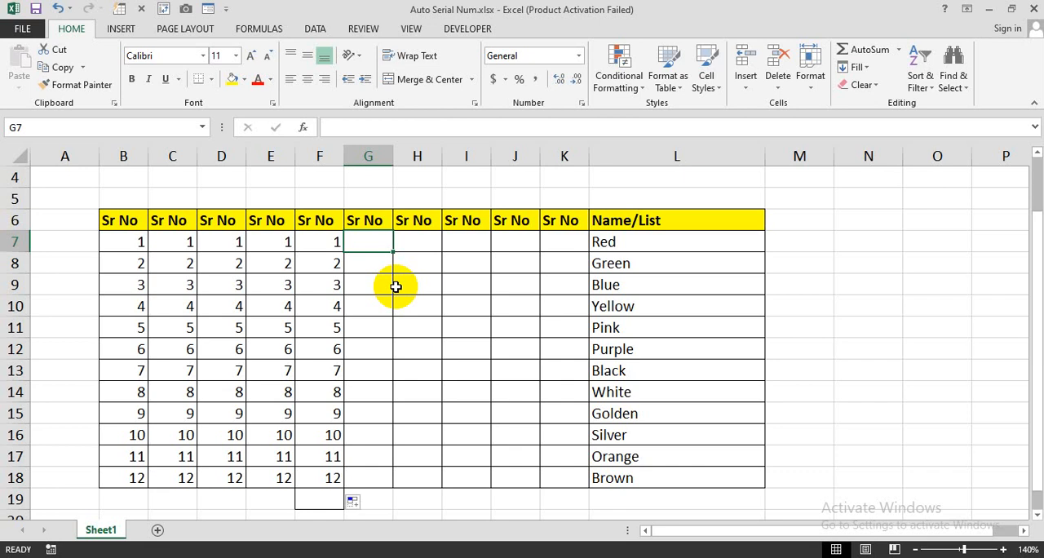
text(=row)
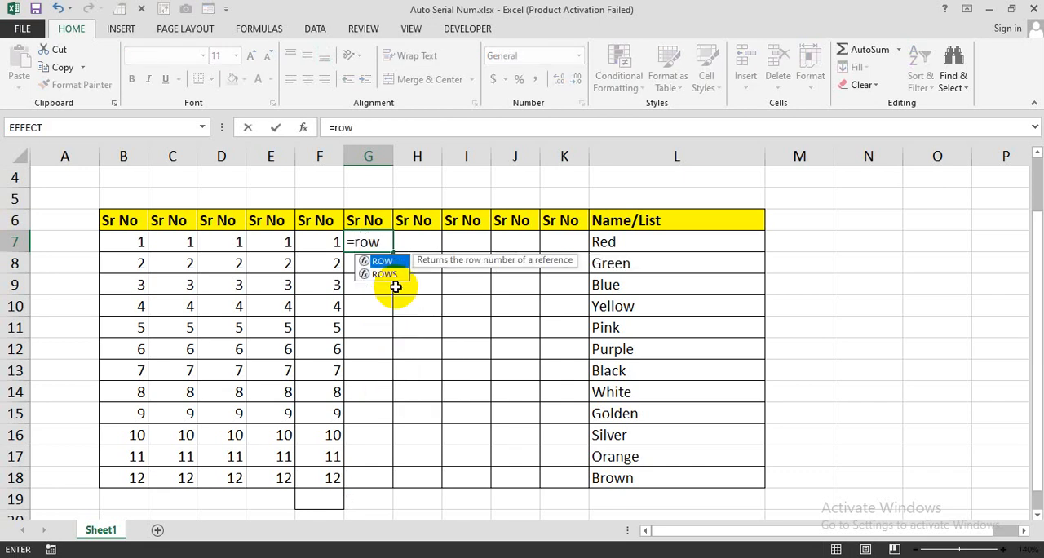
key(Down)
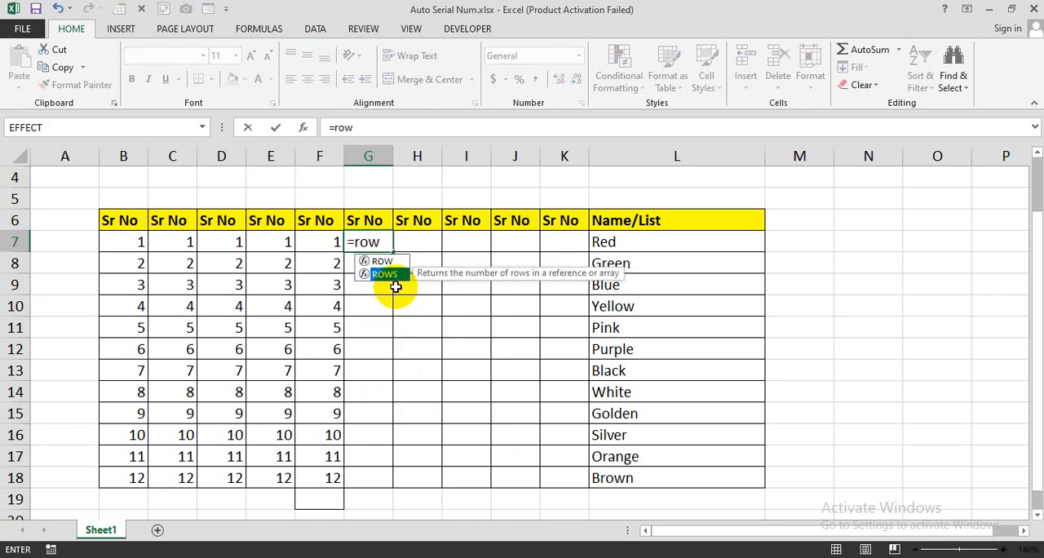
key(Tab)
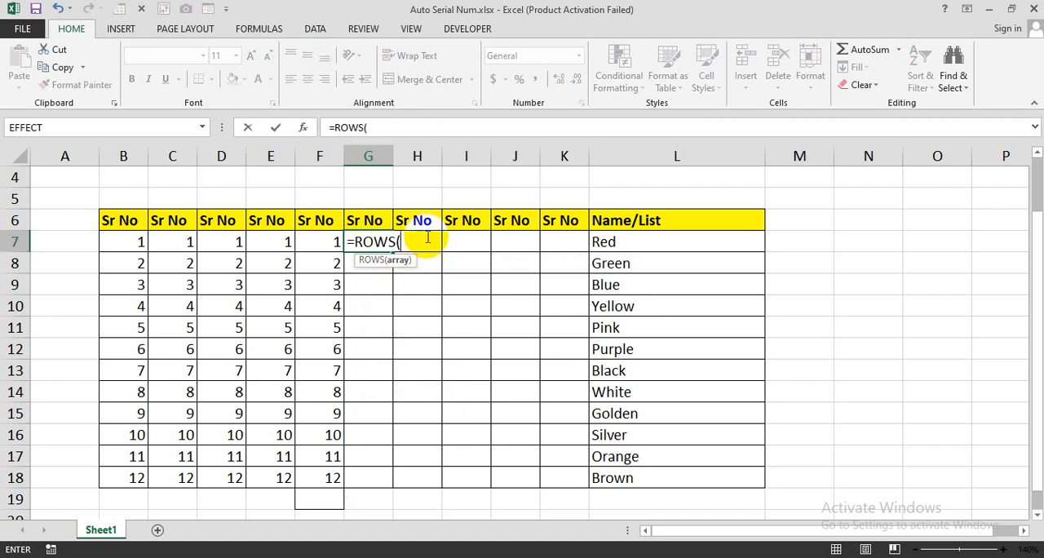
click(612, 242)
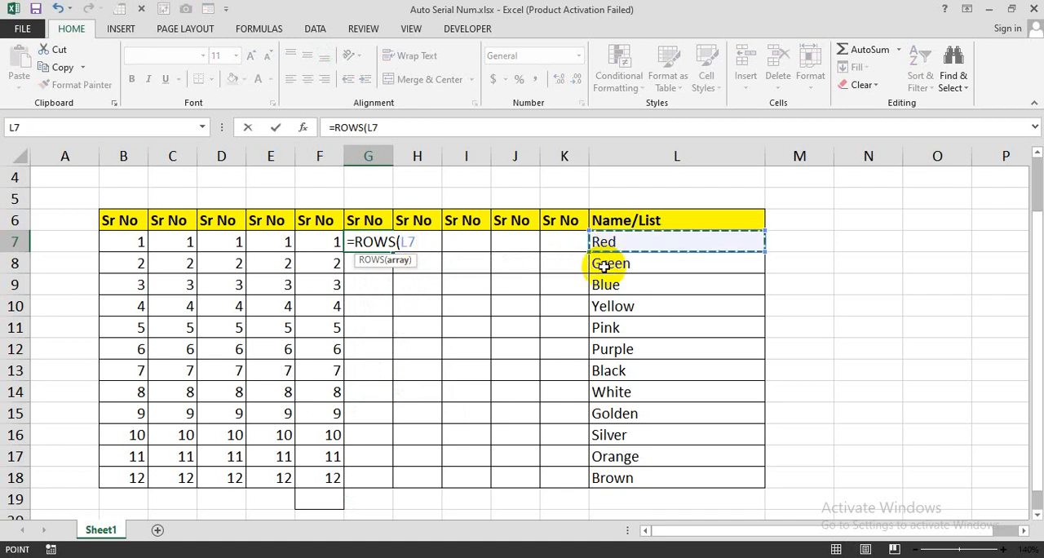
key(F8)
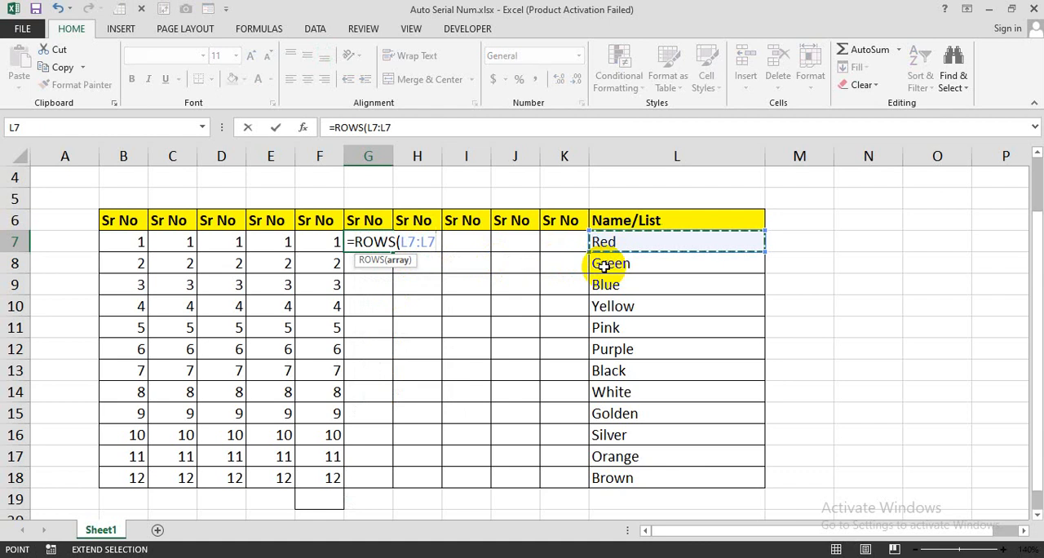
text())
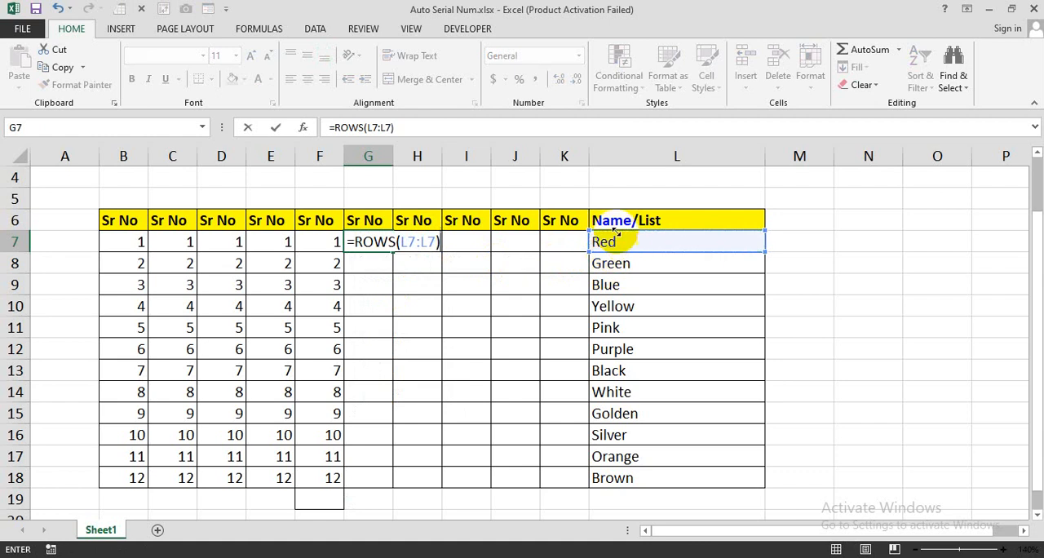
double_click(414, 243)
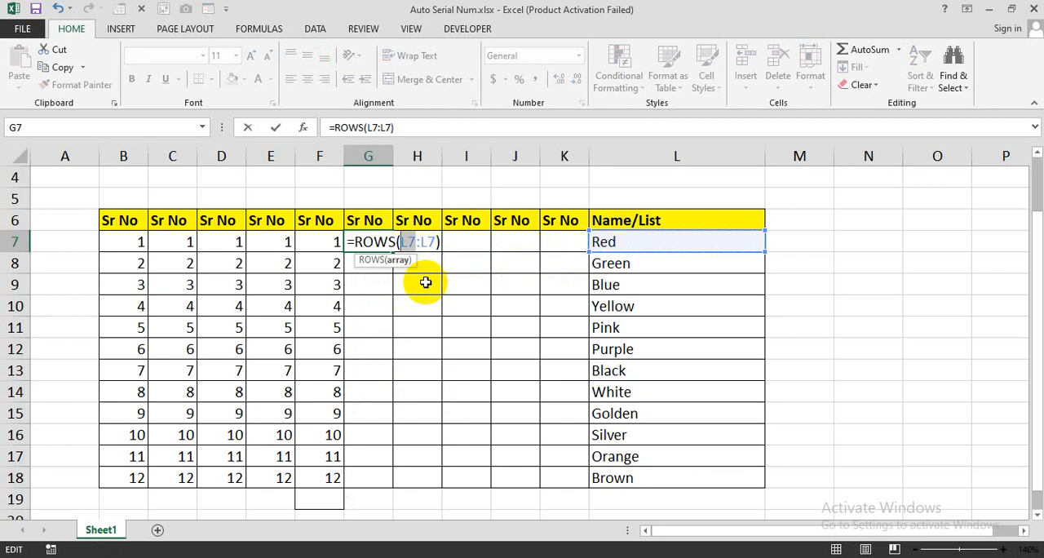
key(F4)
key(ctrl+Return)
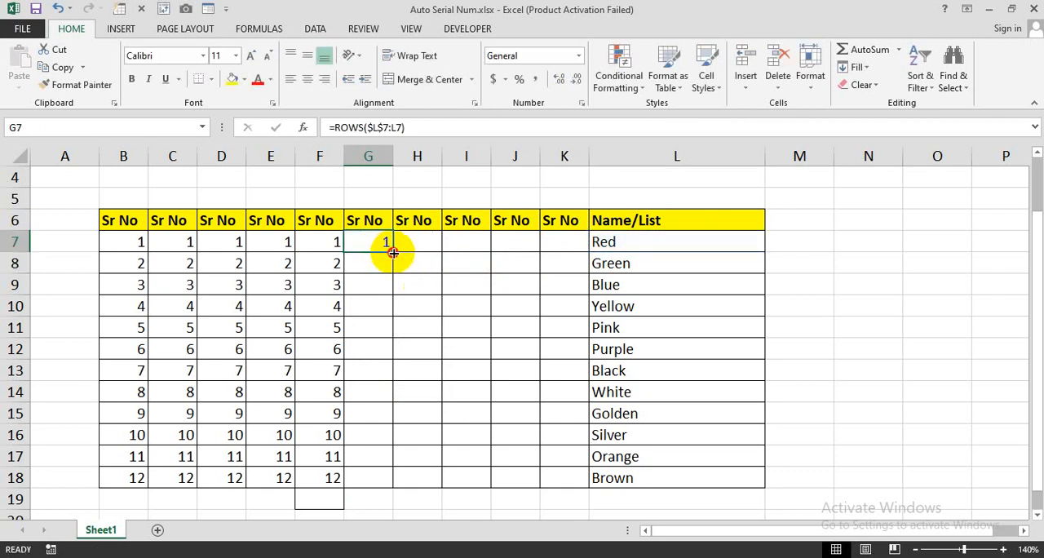
drag(393, 253, 367, 488)
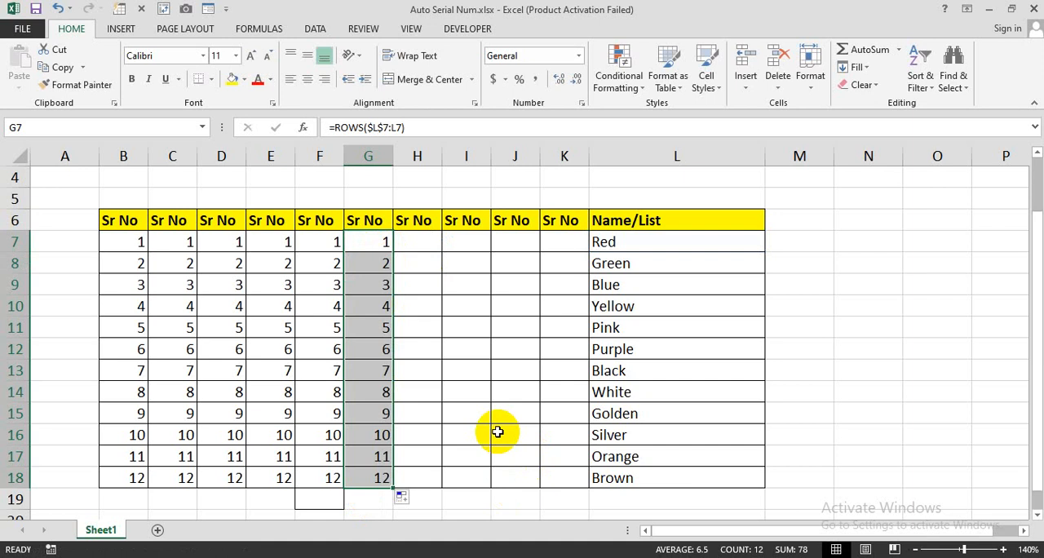
Write the formula =AGGREGATE(3,5,L7:L7) in cell H7, using COUNTA and the option to ignore hidden rows.
click(421, 242)
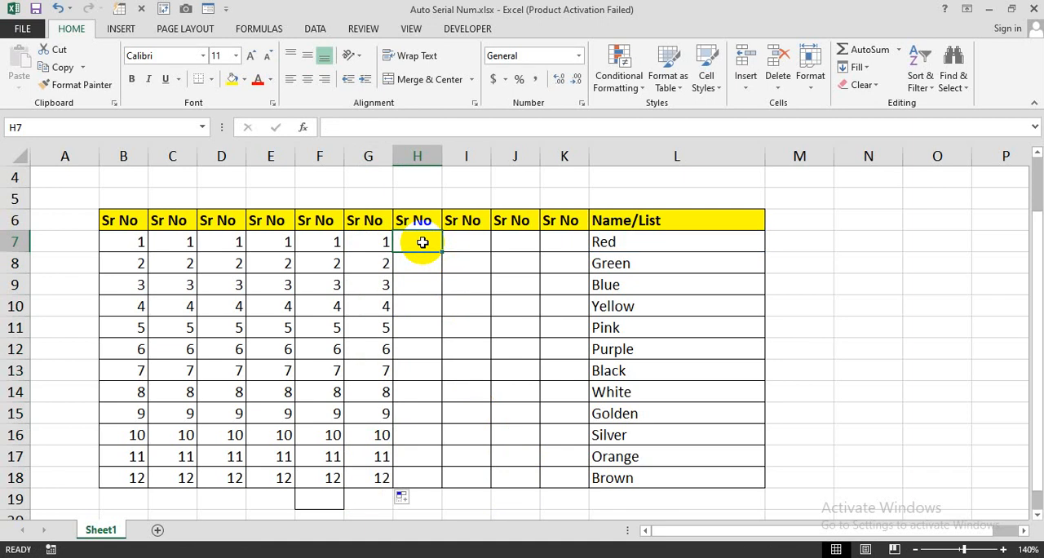
text(=agg)
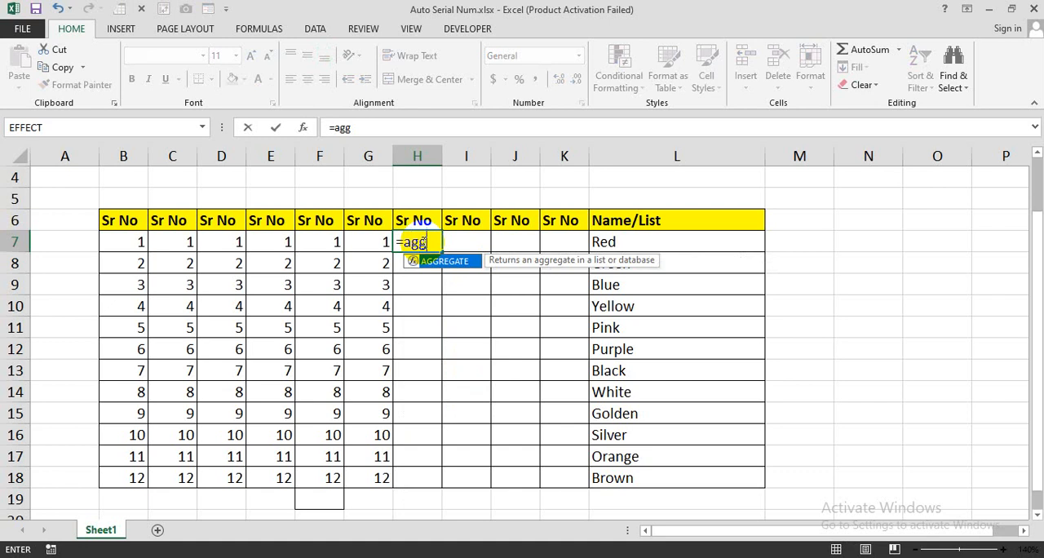
key(Tab)
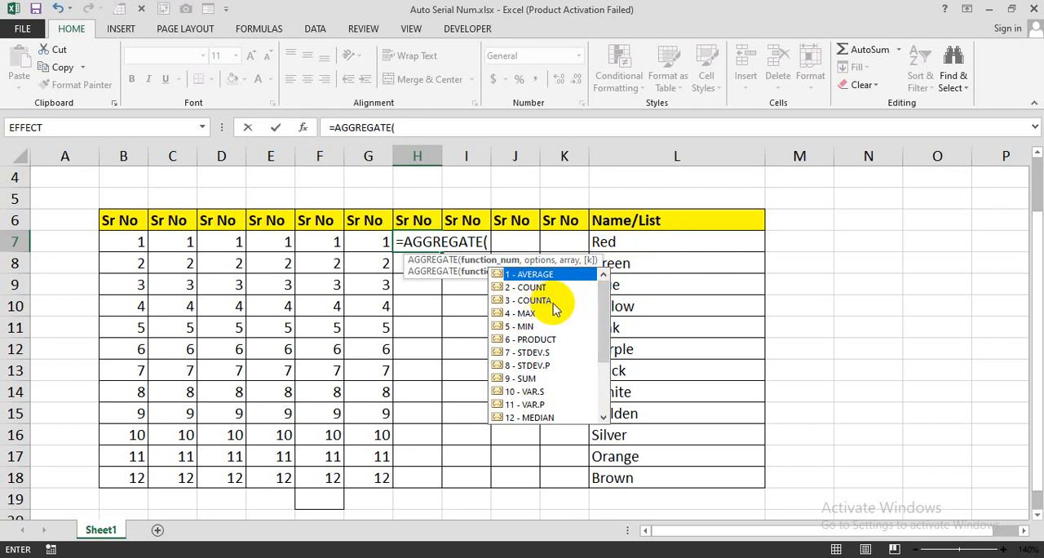
text(3,)
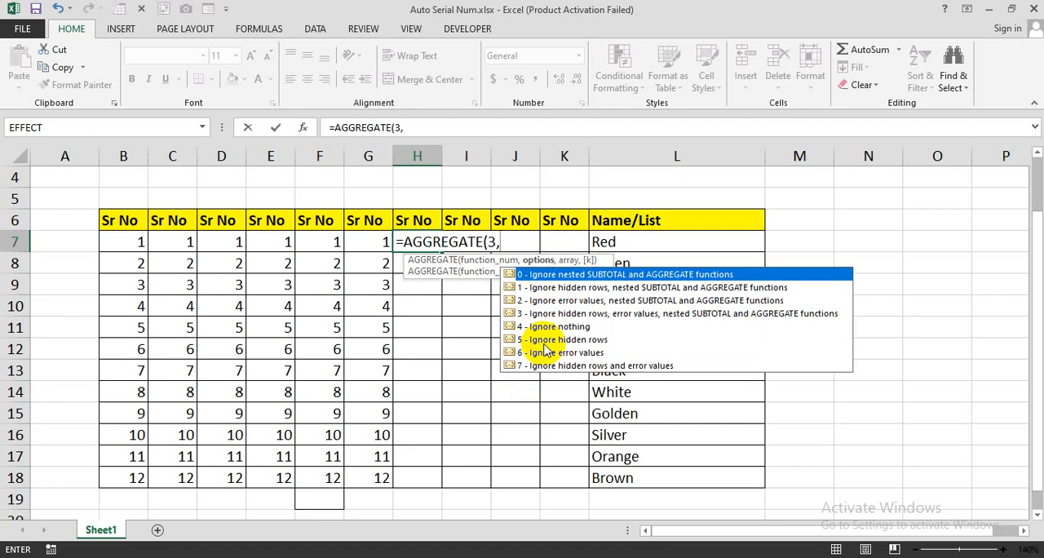
text(5,)
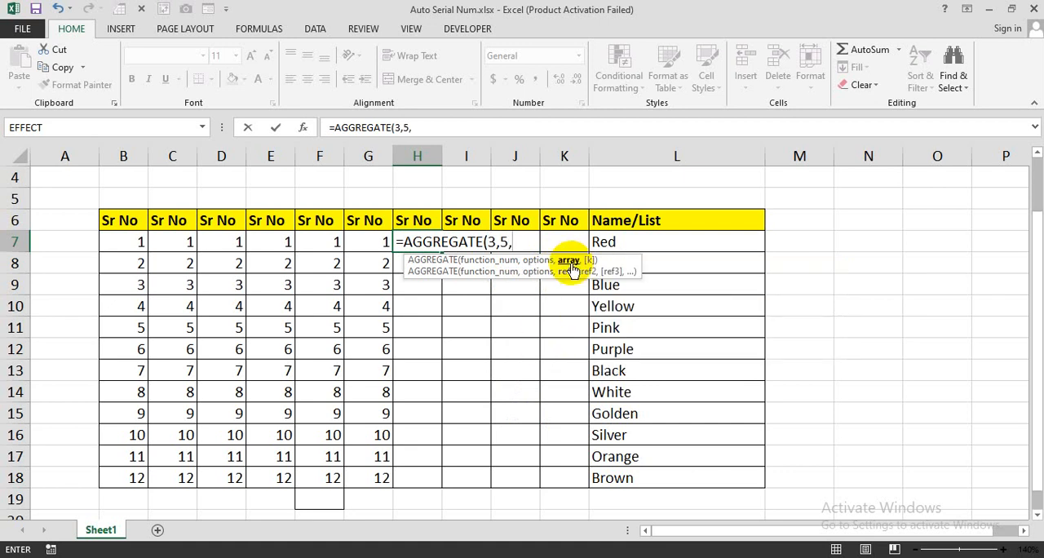
click(643, 242)
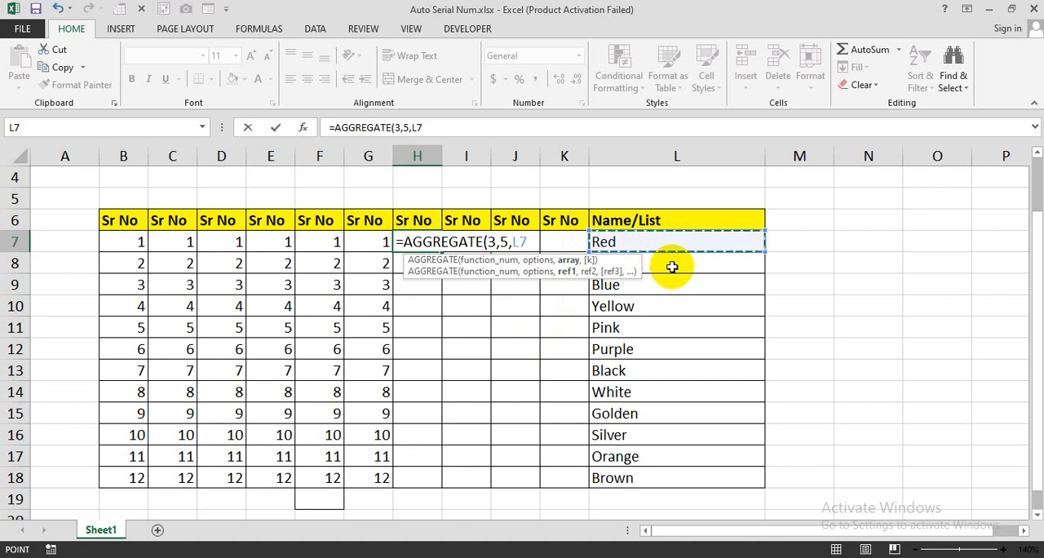
key(F8)
text())
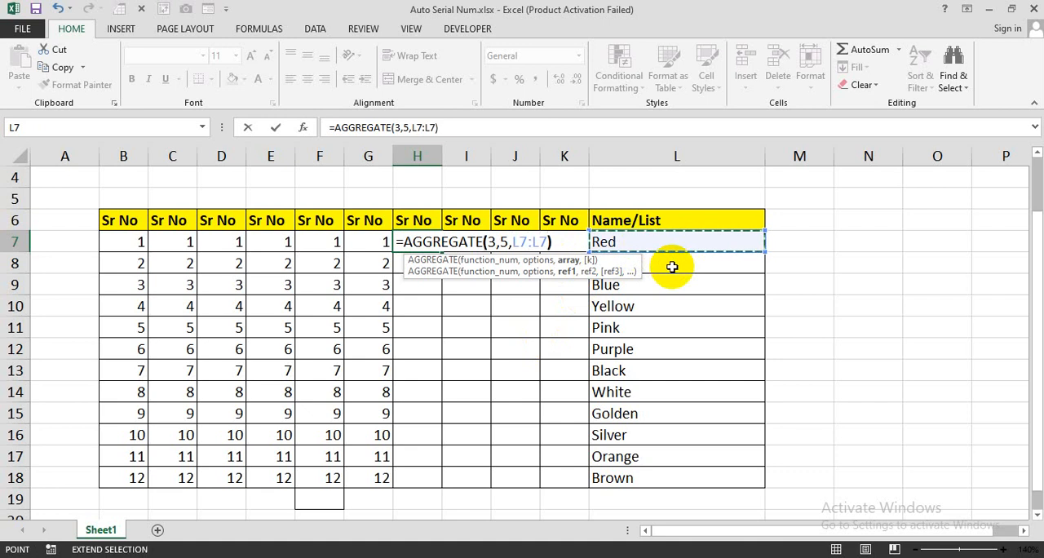
Make the range's first reference absolute as $L$7 in the H7 formula and fill it down to H18.
click(512, 242)
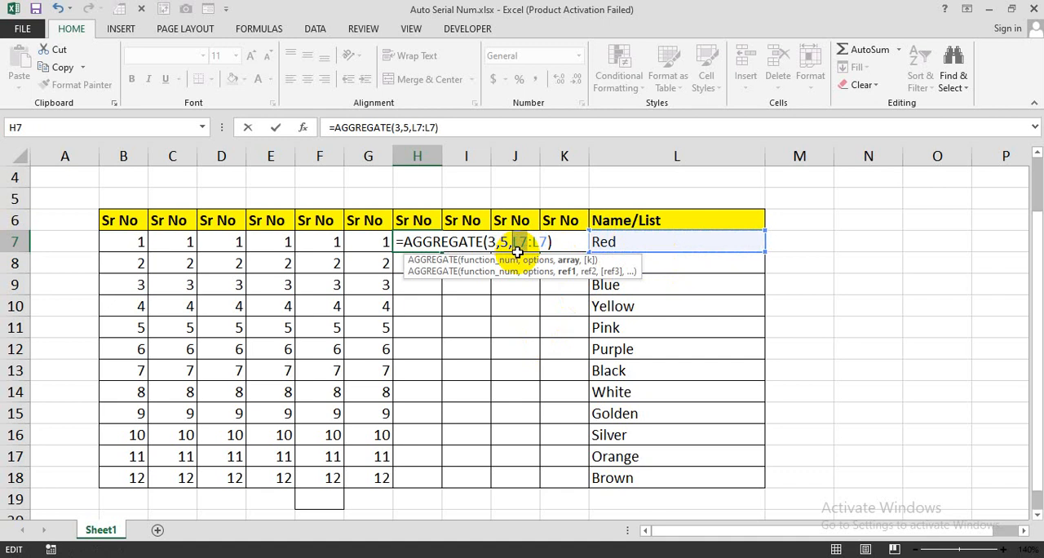
key(F4)
key(Return)
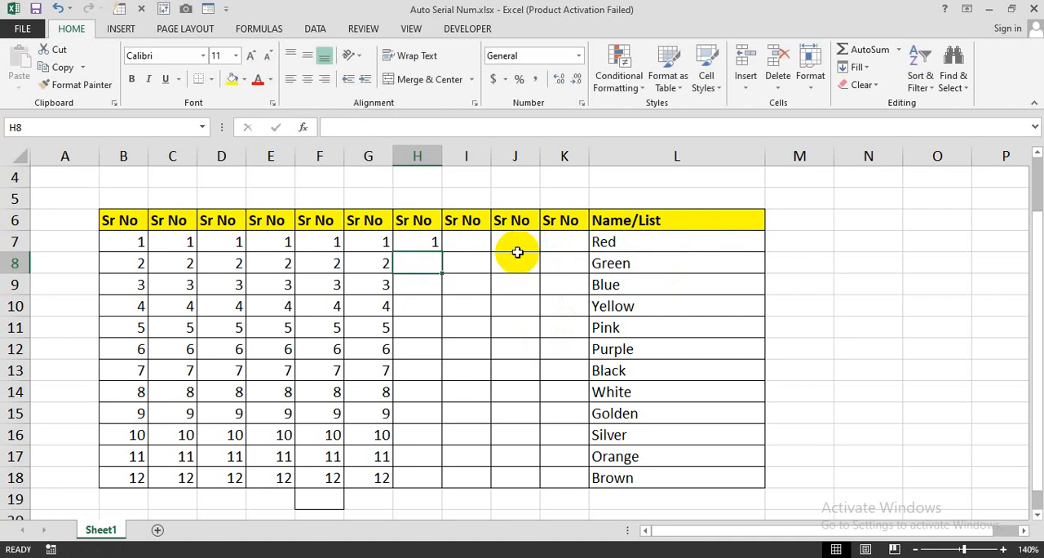
click(420, 240)
drag(442, 251, 439, 486)
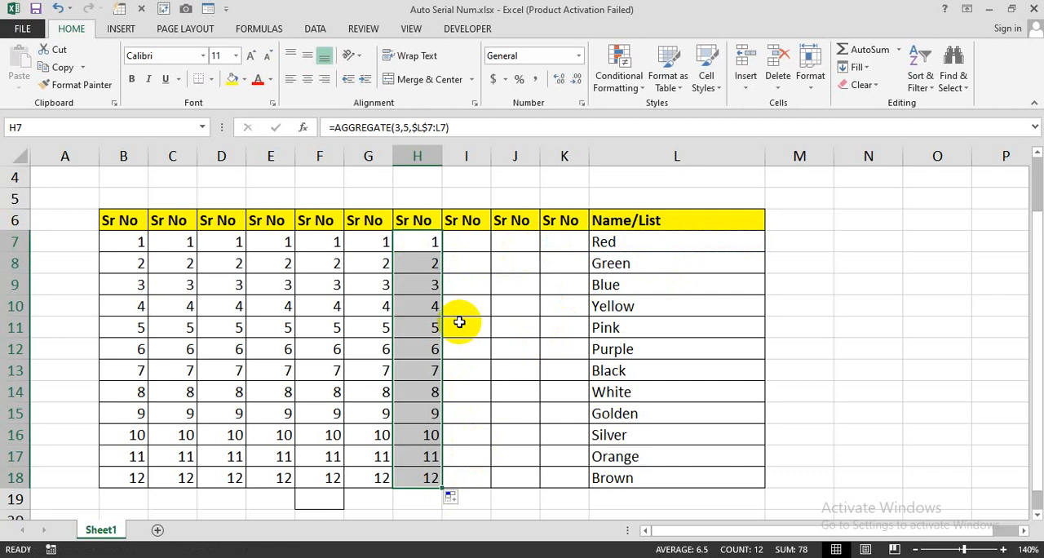
Start an IF formula in cell I7 with the test L7="" and "" as the value if true.
click(477, 246)
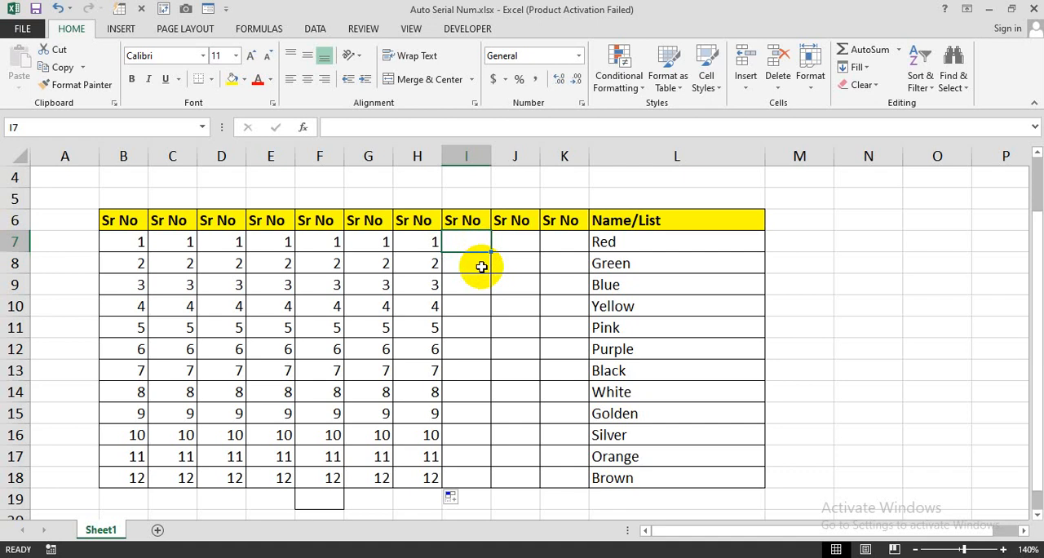
text(=IF()
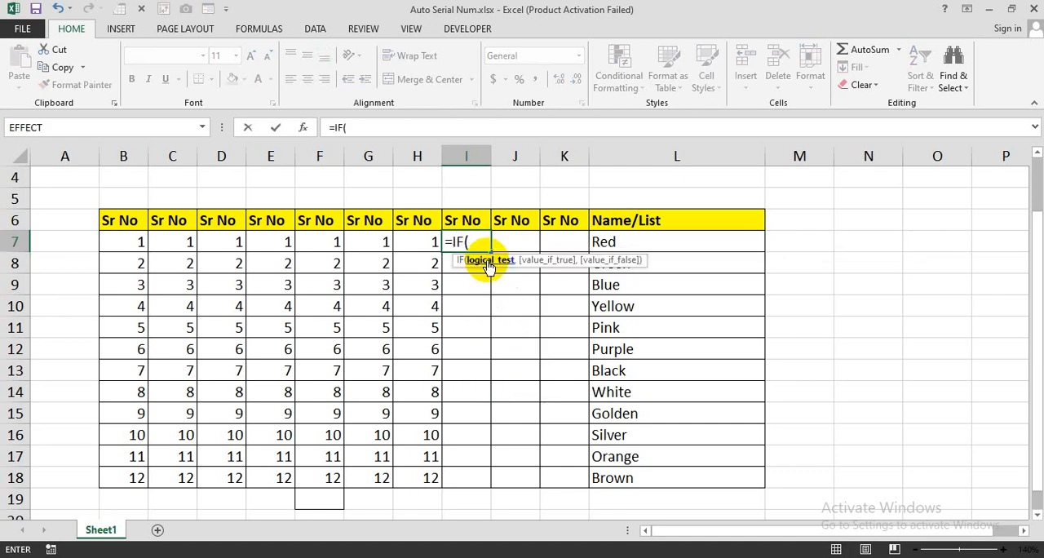
click(636, 245)
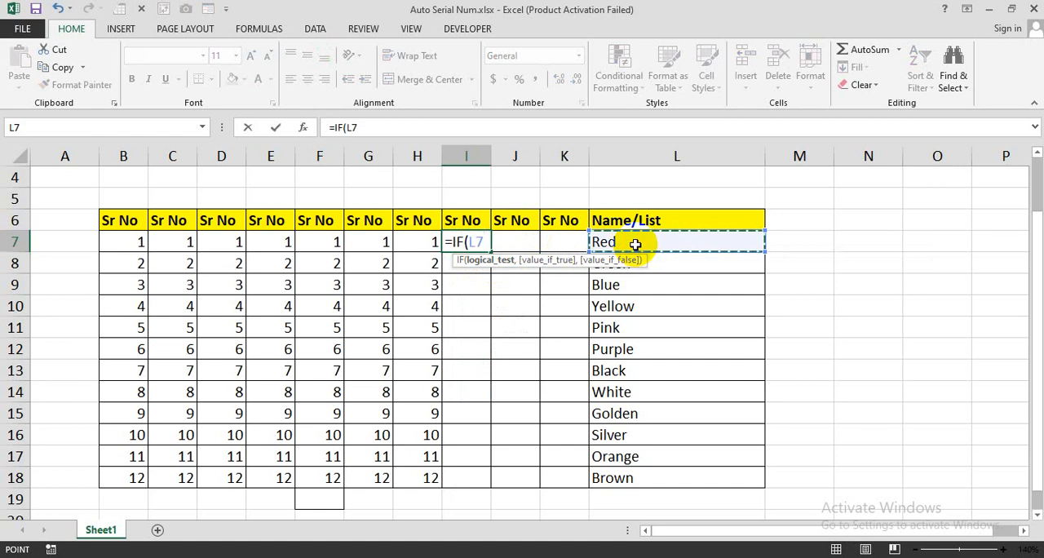
text(="",)
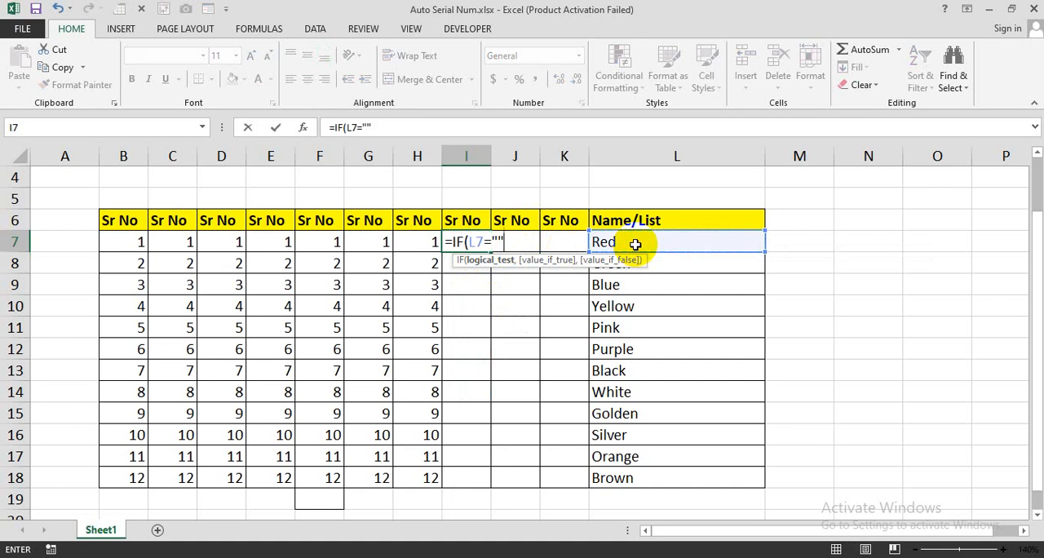
text("")
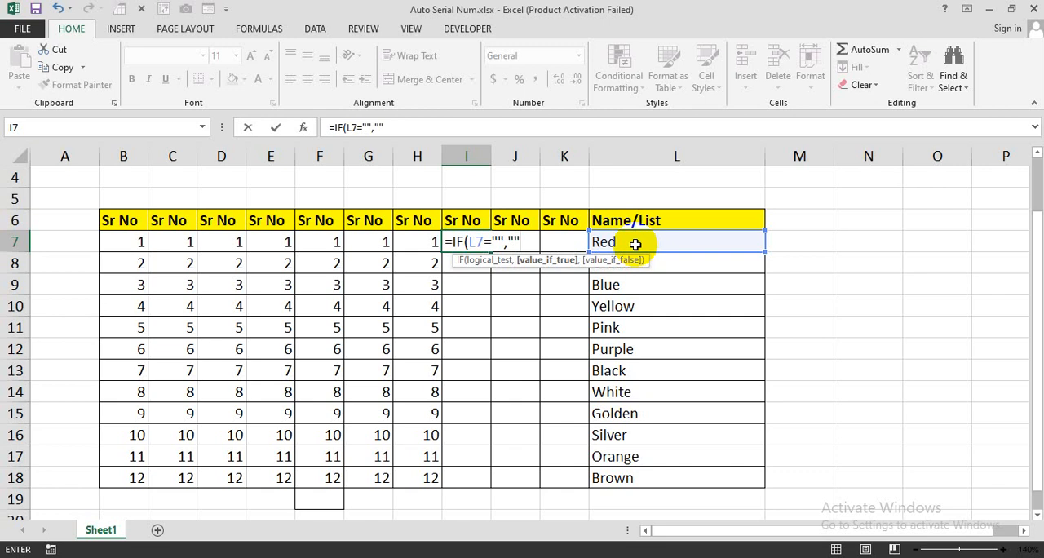
text(,)
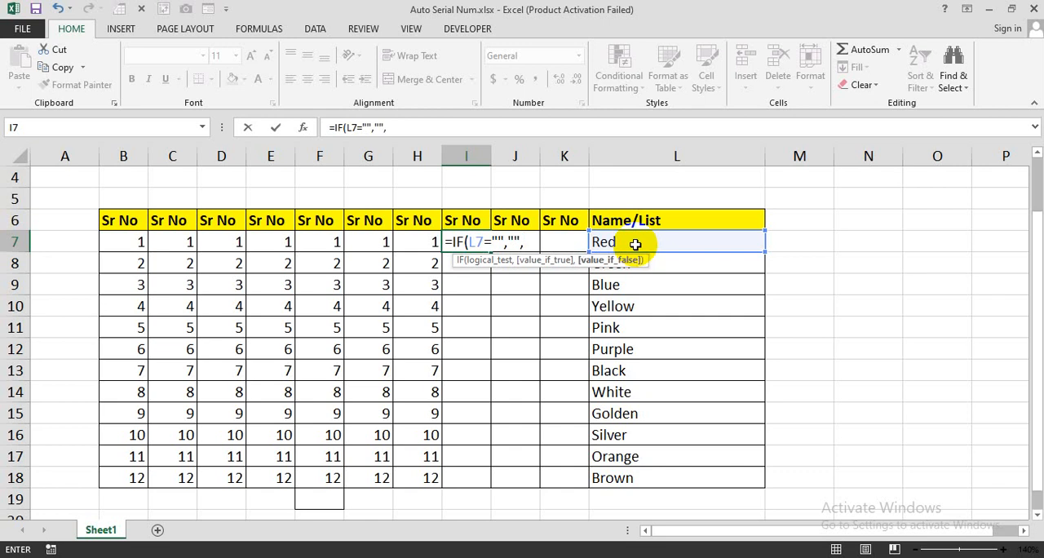
text(aggr)
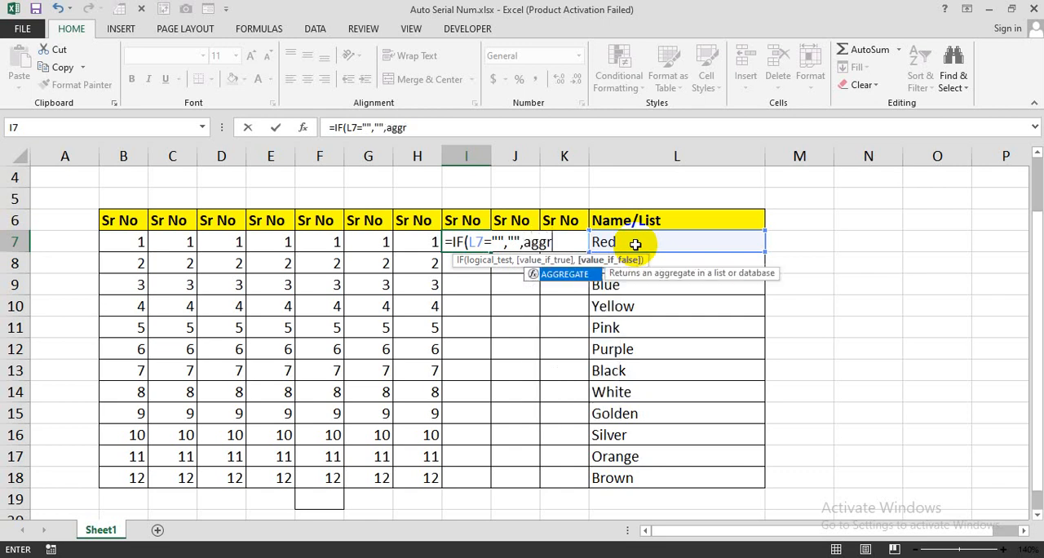
Complete the I7 formula with AGGREGATE(3,5,L7:L7) as the value if false, using COUNTA and the option to ignore hidden rows.
key(Tab)
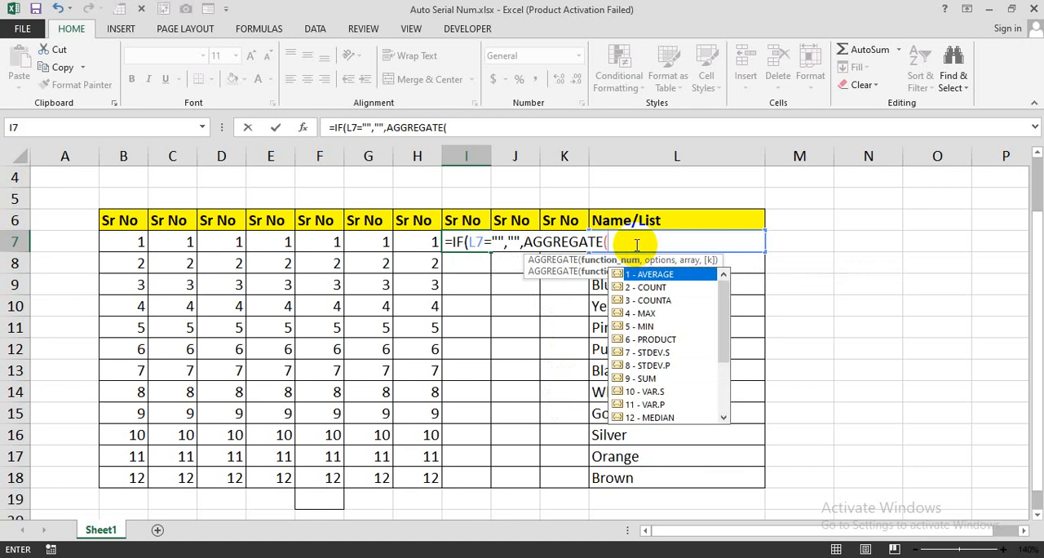
text(3,)
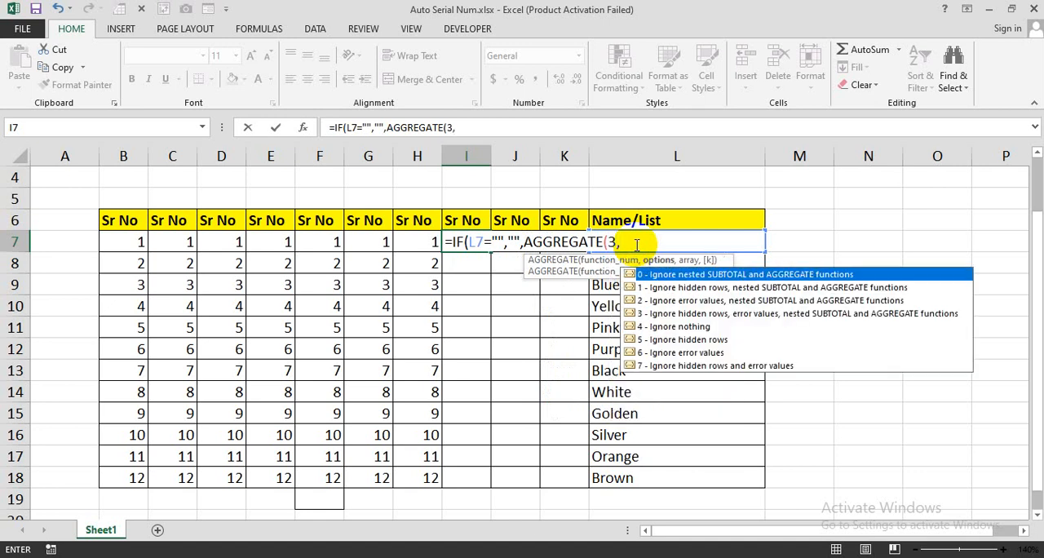
text(5,)
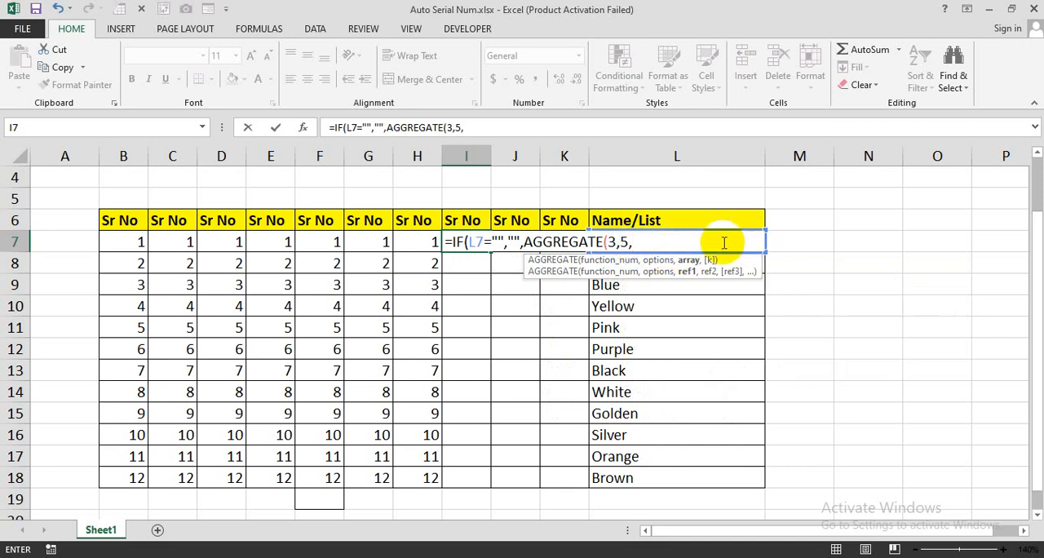
click(791, 242)
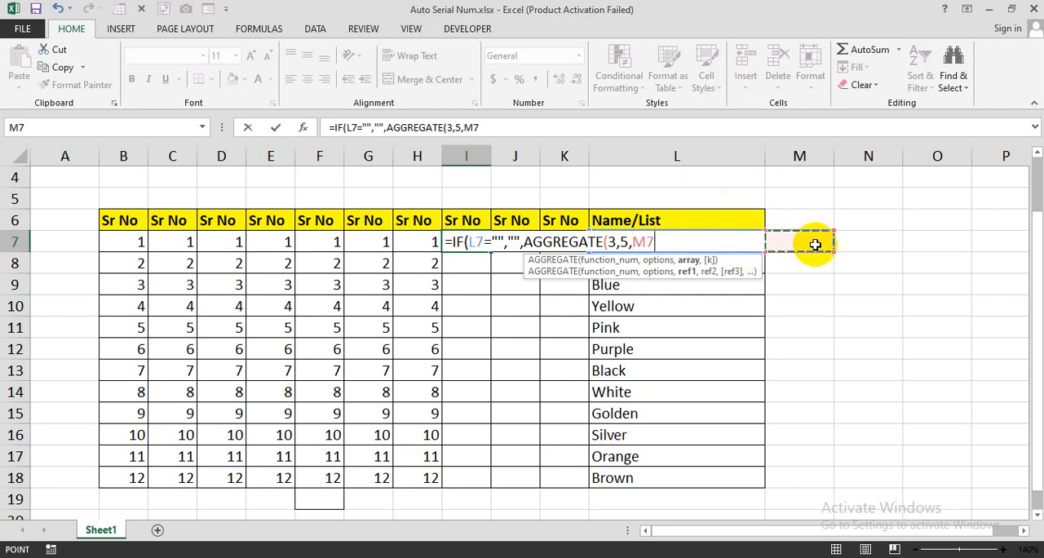
key(Left)
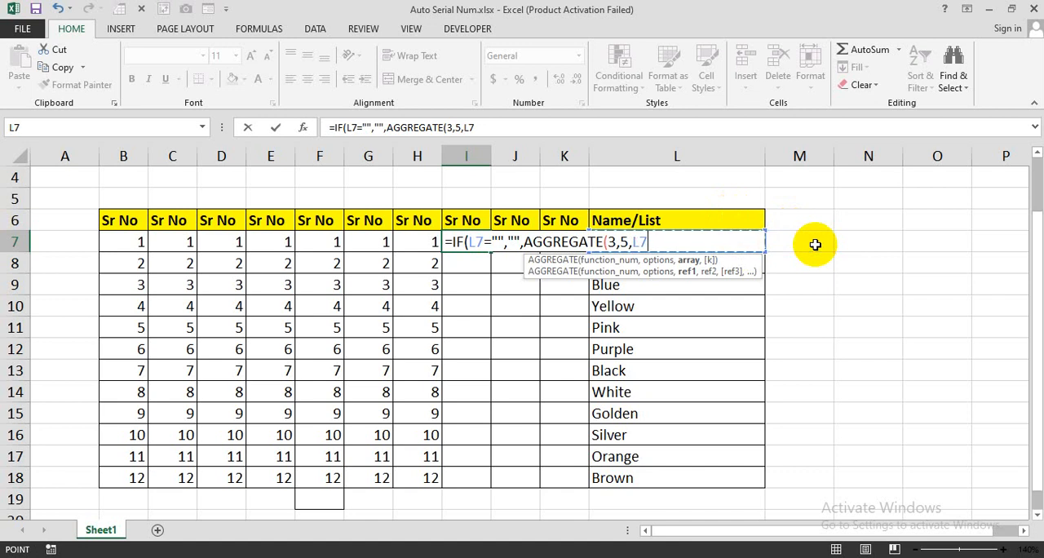
key(F8)
text())
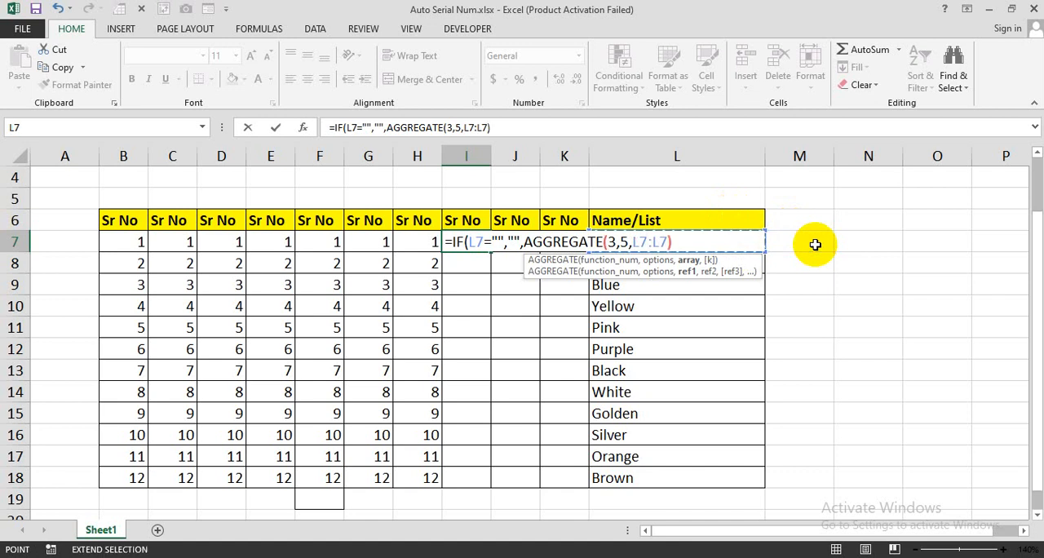
text())
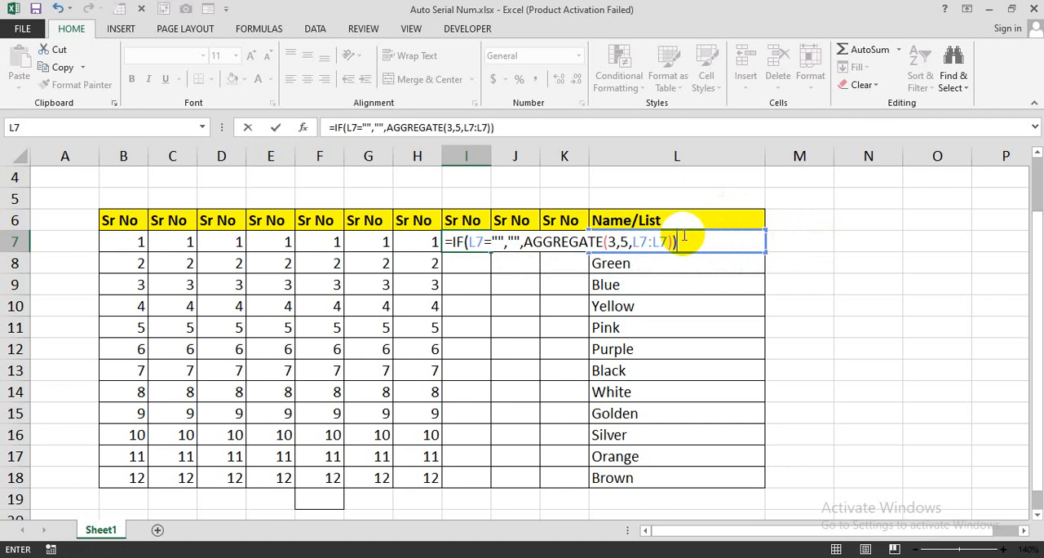
Make the AGGREGATE range's first reference absolute as $L$7 in the I7 formula and fill it down to I18.
drag(647, 243, 636, 245)
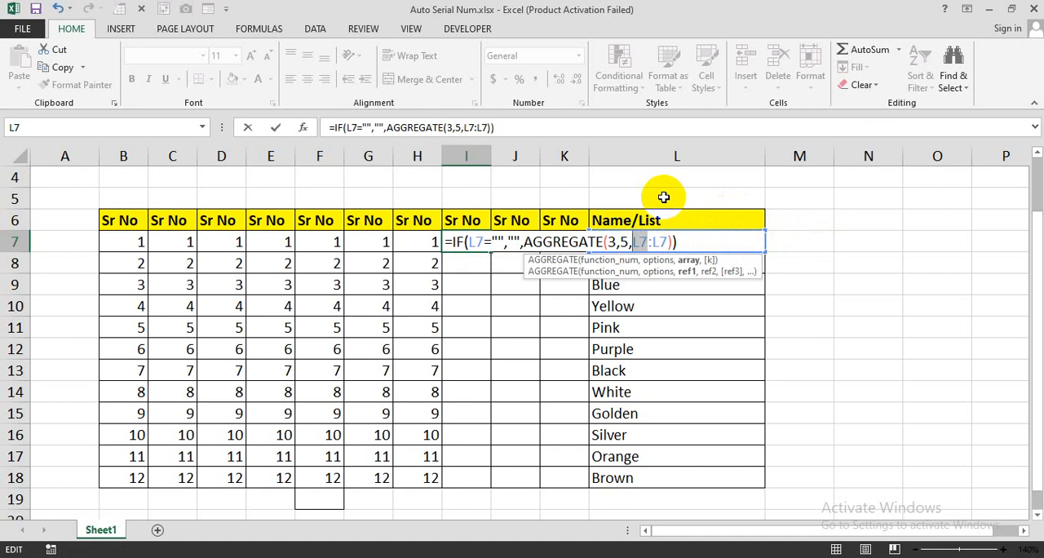
key(F4)
key(Return)
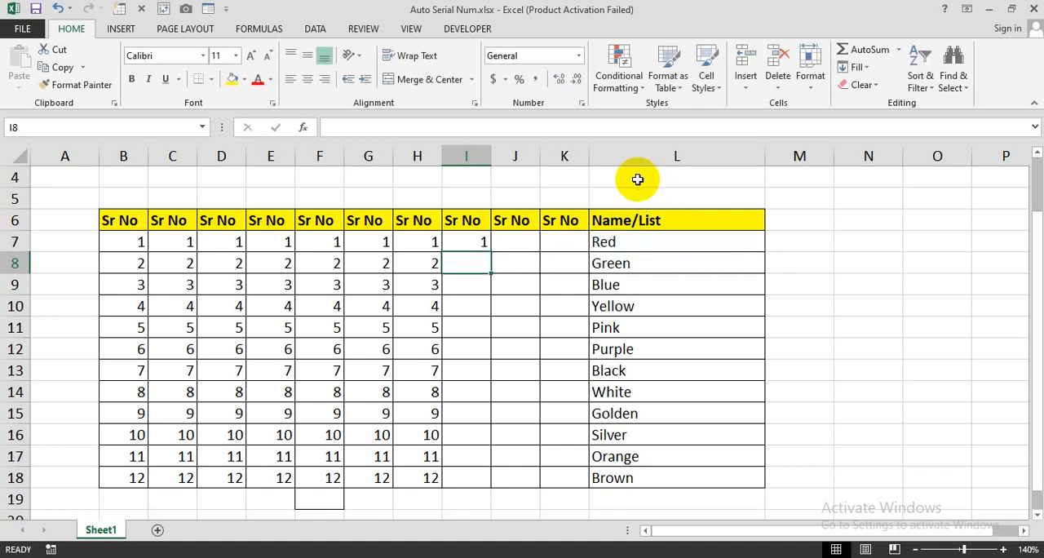
click(474, 239)
drag(489, 252, 476, 474)
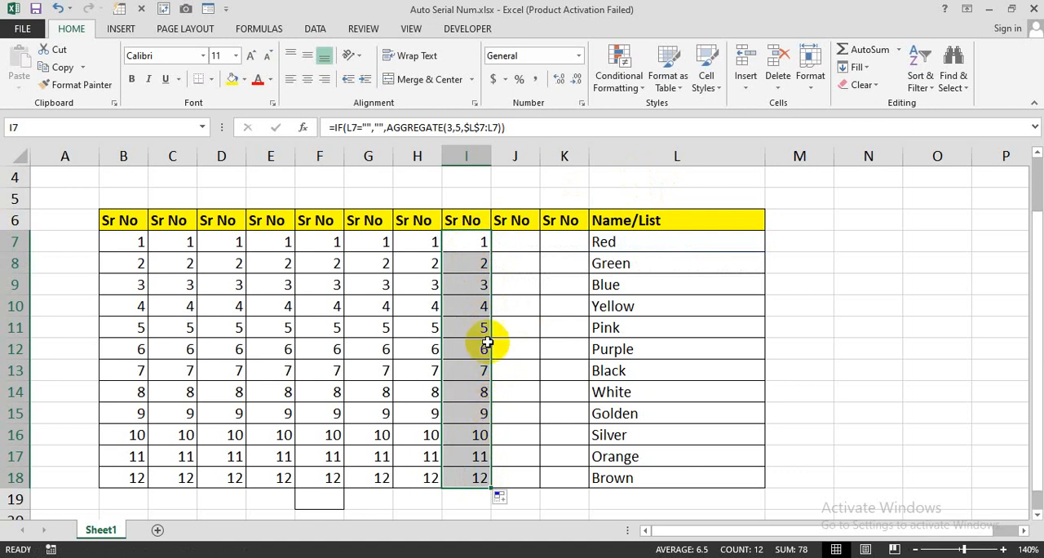
Write the formula =SUBTOTAL(103,L7:L7) in cell J7, using the 103 COUNTA function number.
click(516, 239)
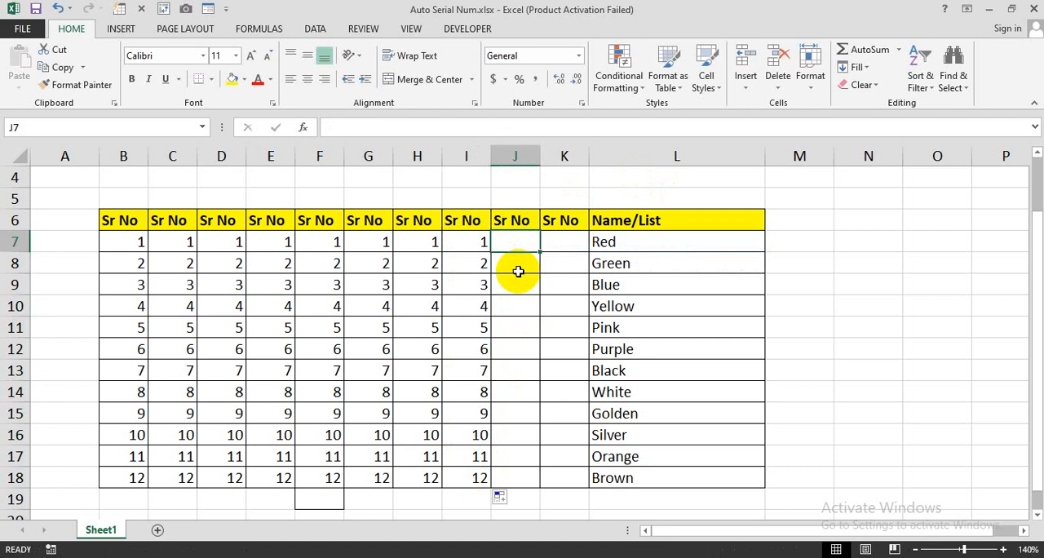
text(=)
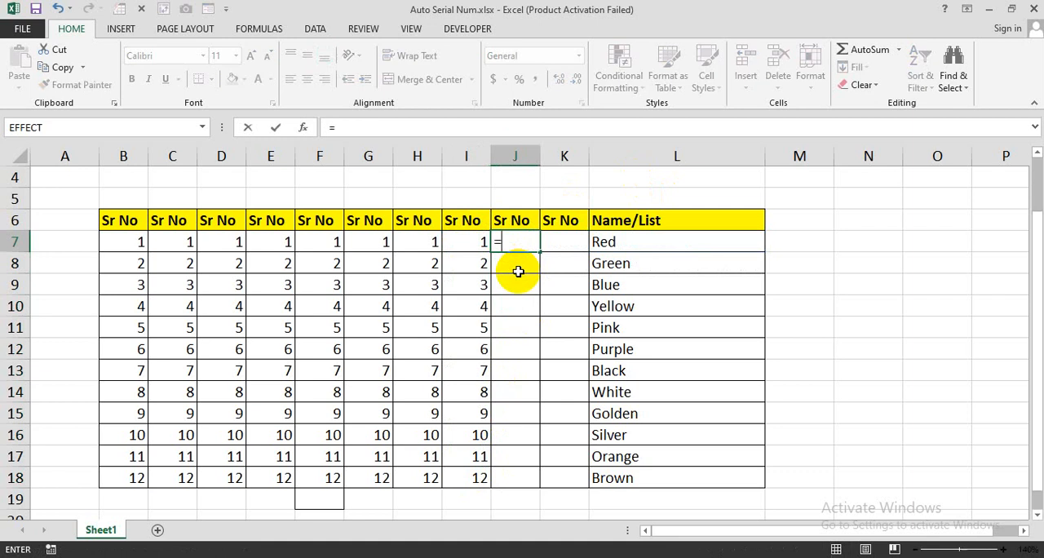
text(sub)
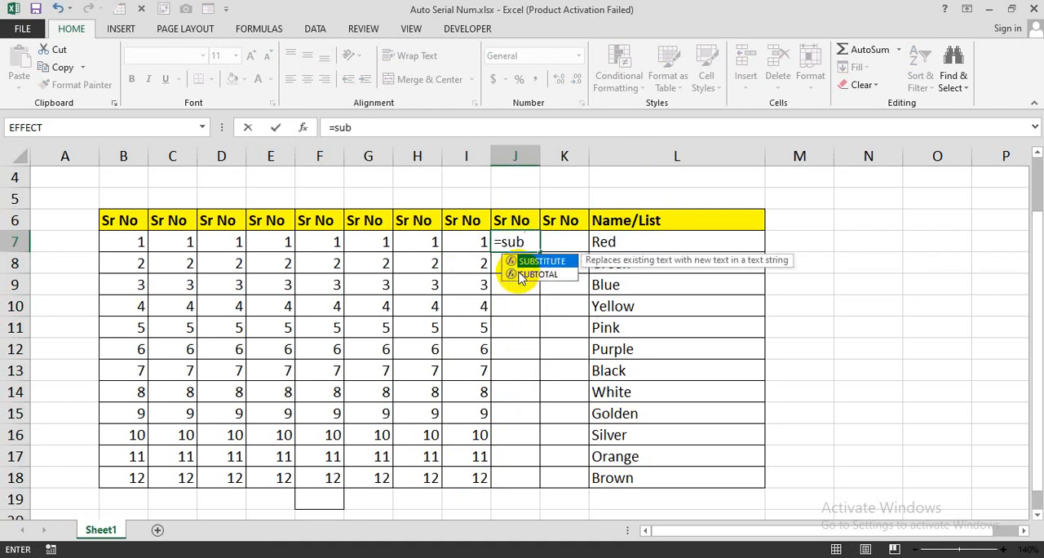
double_click(522, 275)
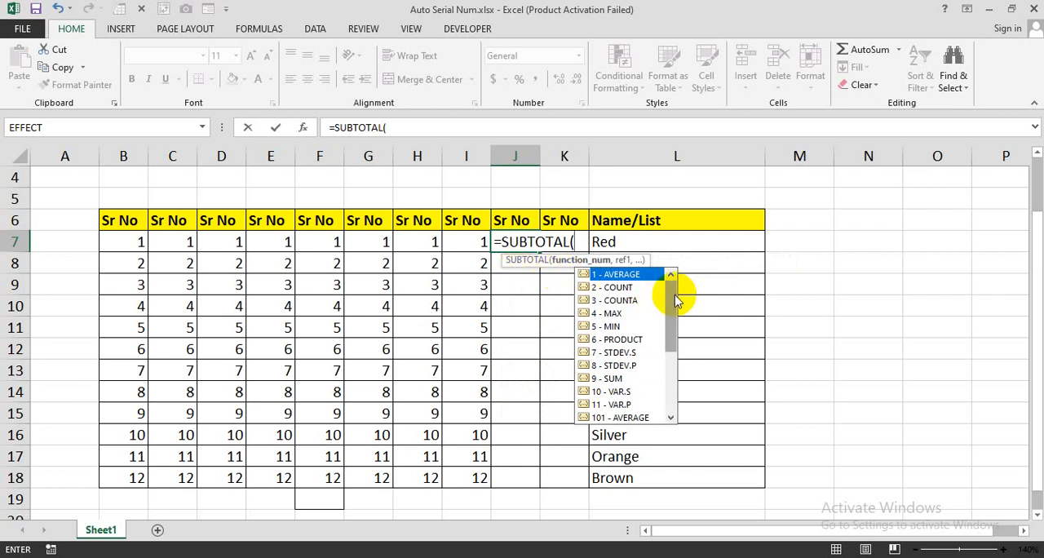
drag(678, 296, 672, 322)
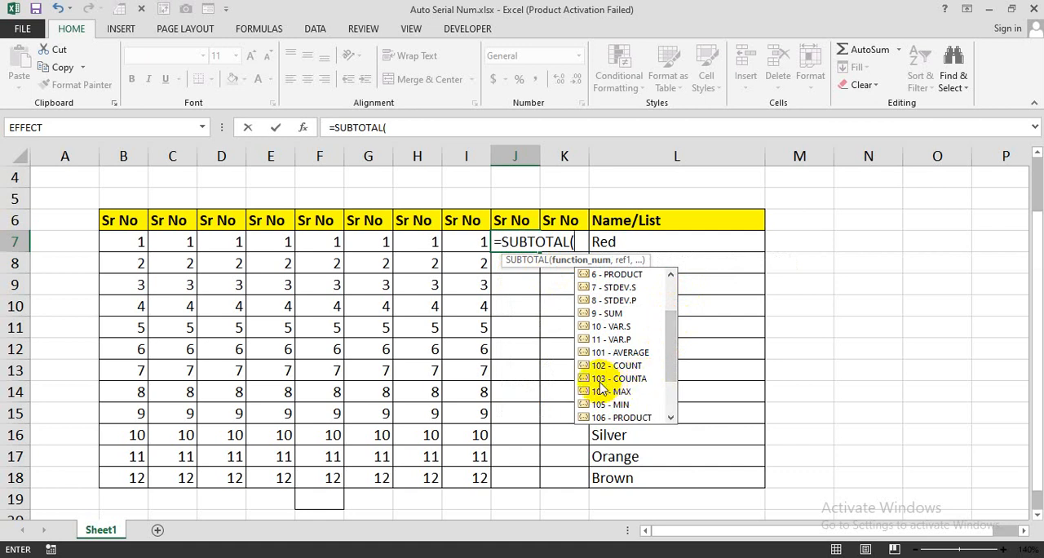
text(10)
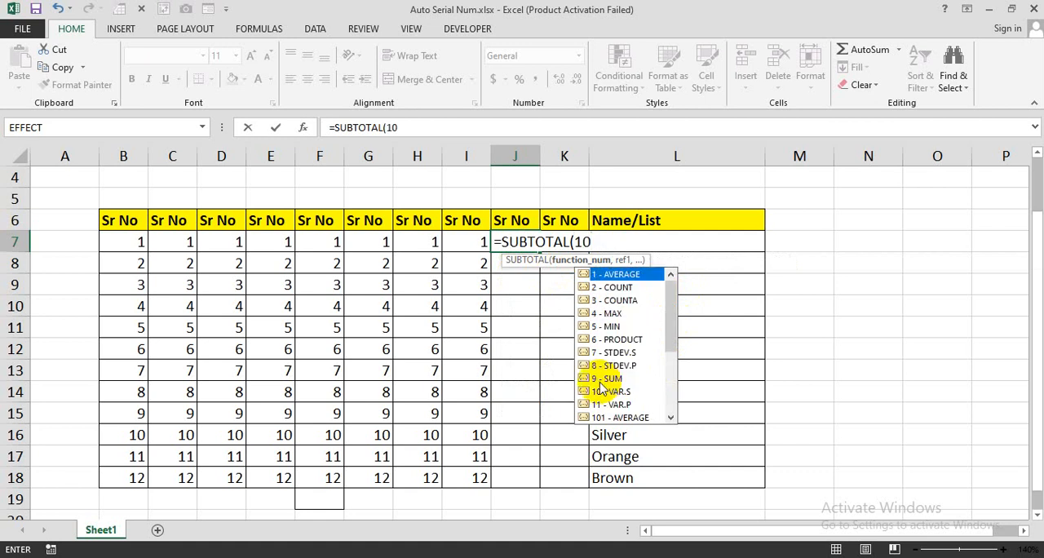
text(3,)
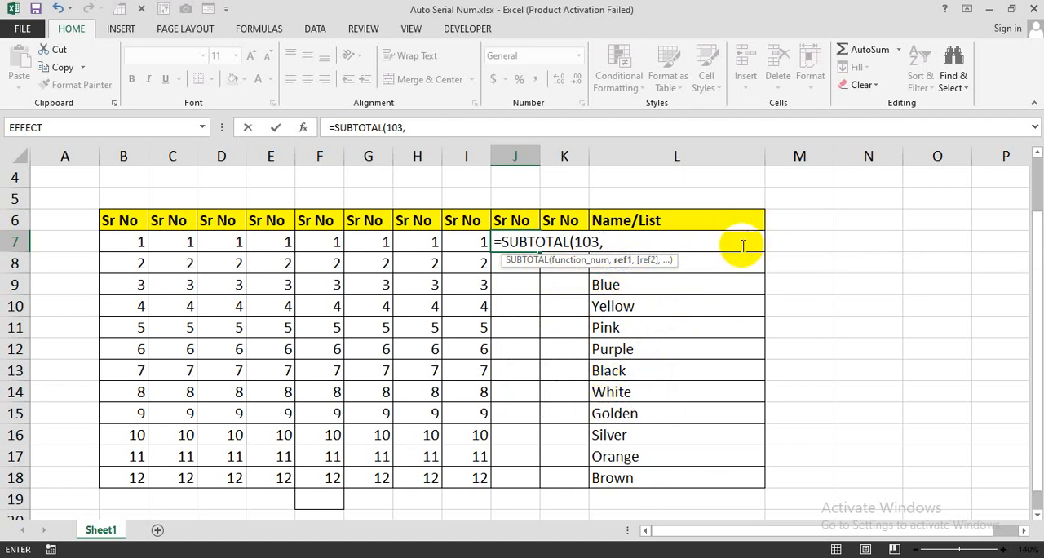
click(741, 220)
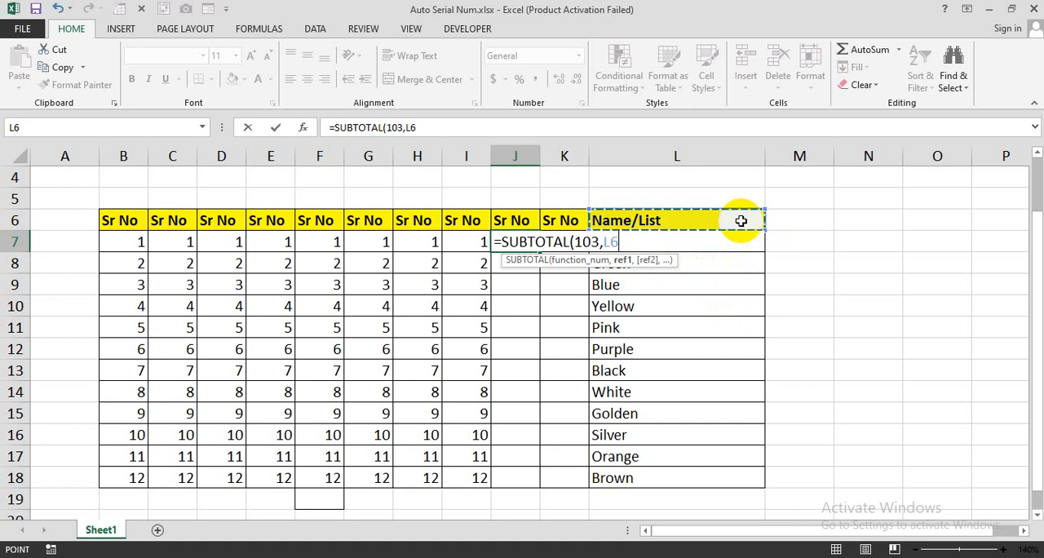
key(Down)
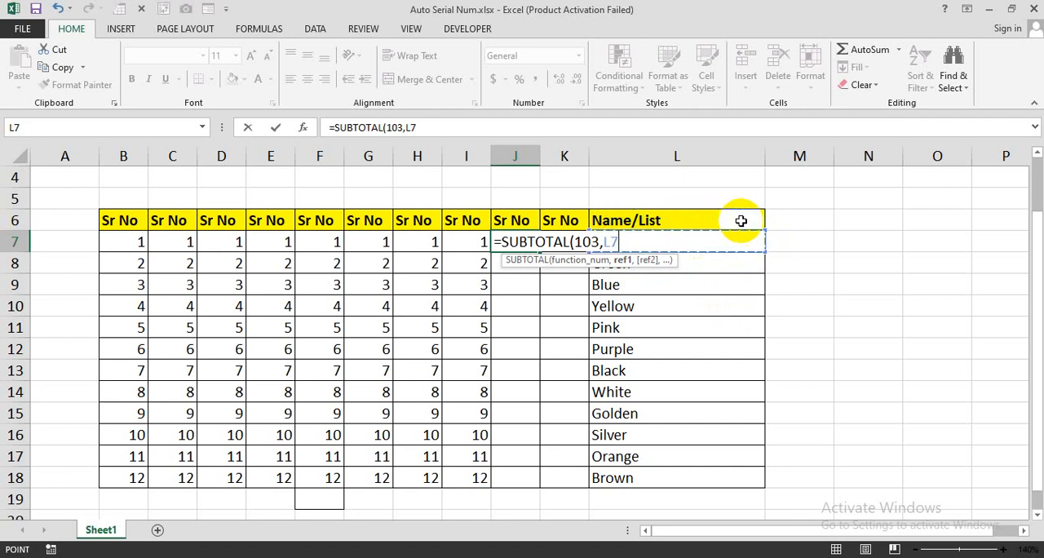
key(F8)
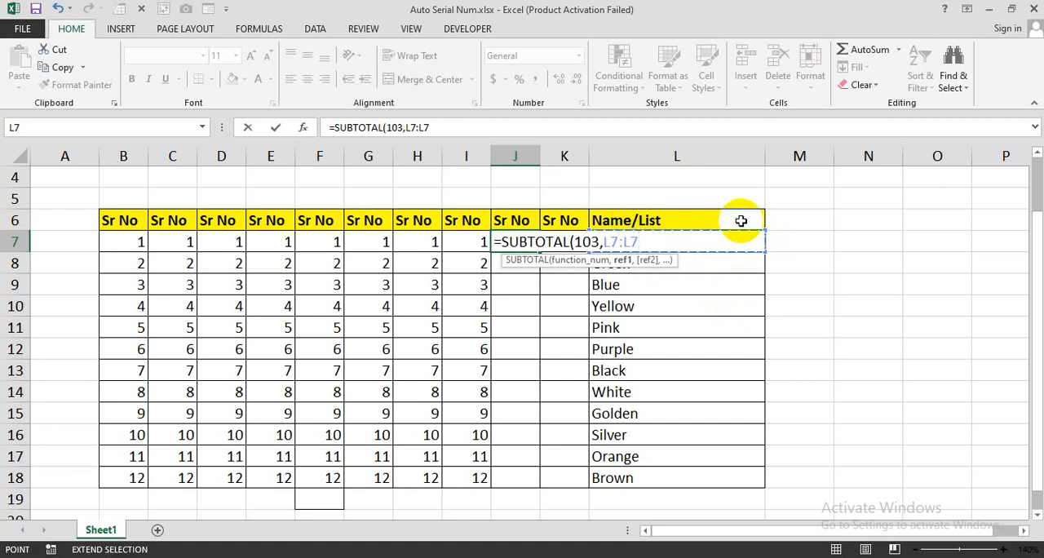
text())
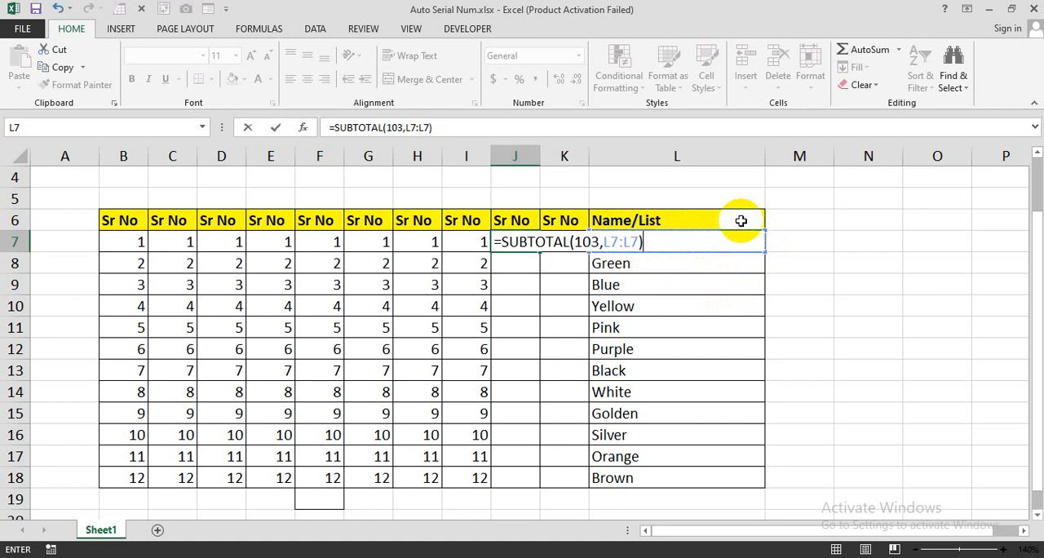
Make the range's first reference absolute as $L$7 in the J7 formula and fill it down to J18.
click(608, 242)
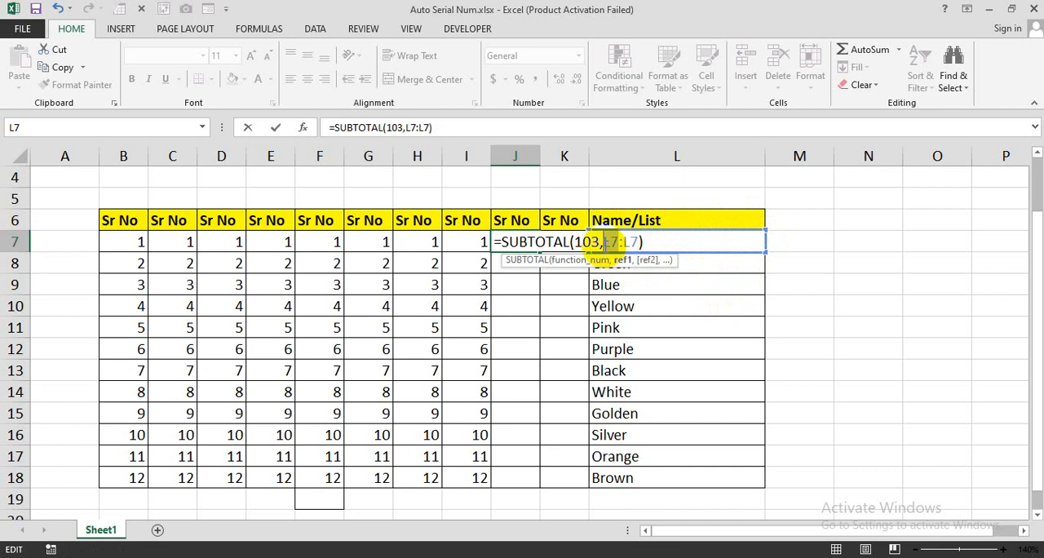
key(F4)
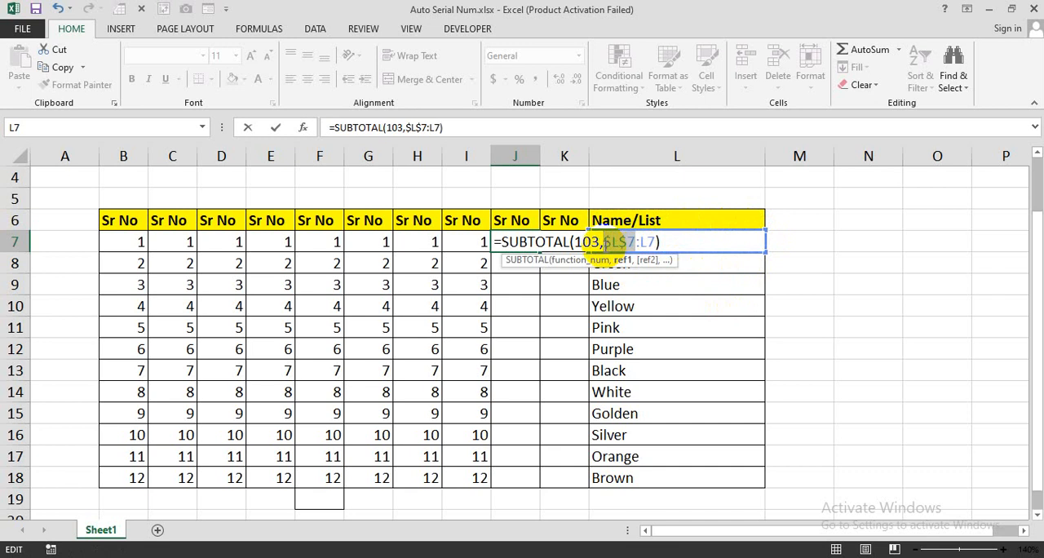
key(Return)
click(530, 241)
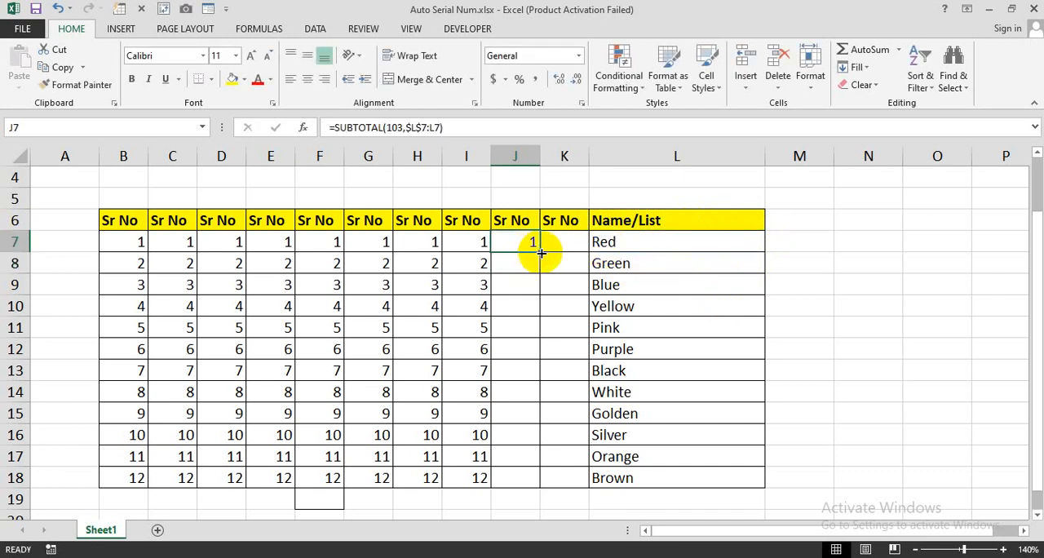
drag(541, 254, 520, 478)
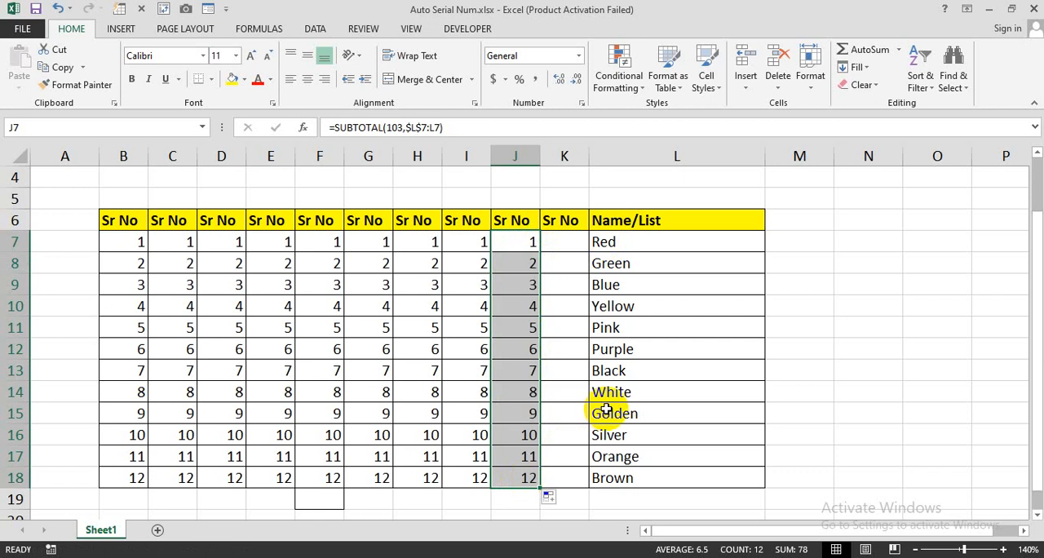
Start an IF formula in cell K7 that tests L7="" and returns empty text "" as the value if true.
click(569, 245)
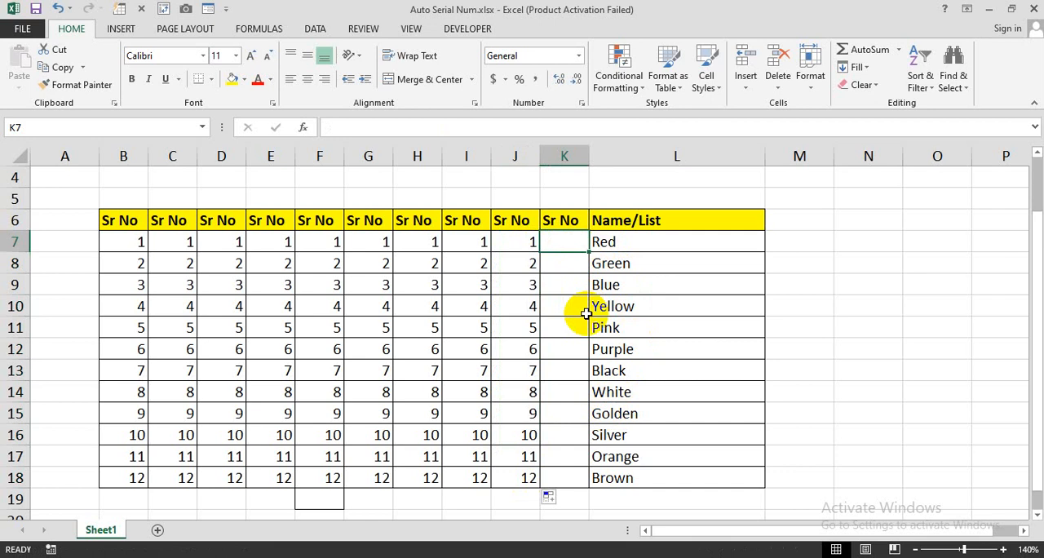
text(=if)
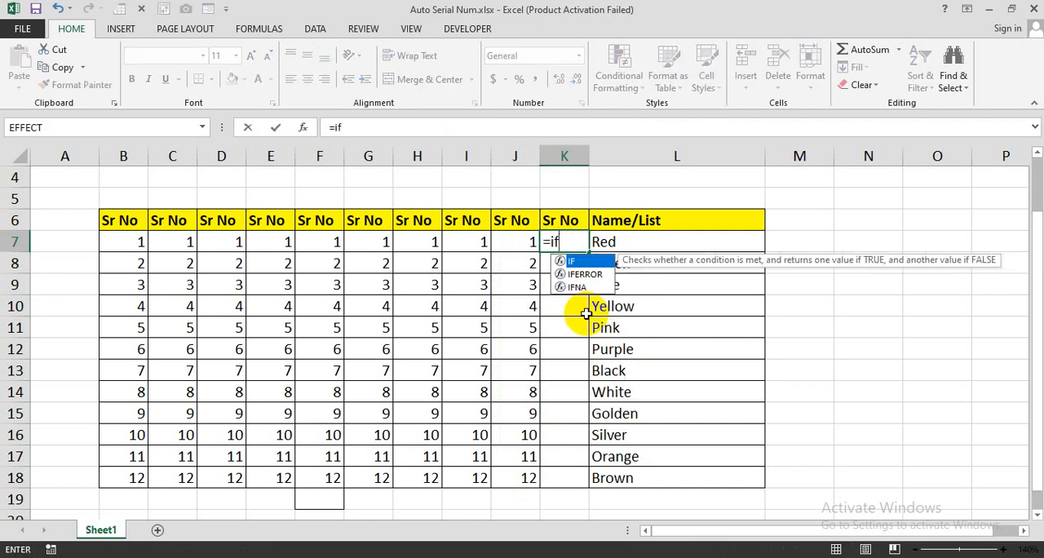
key(Tab)
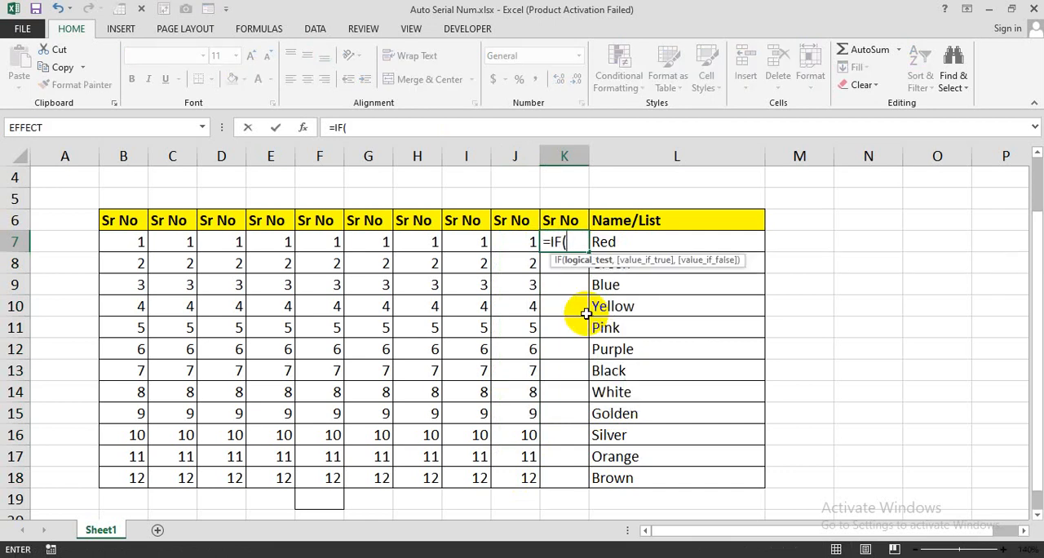
click(739, 244)
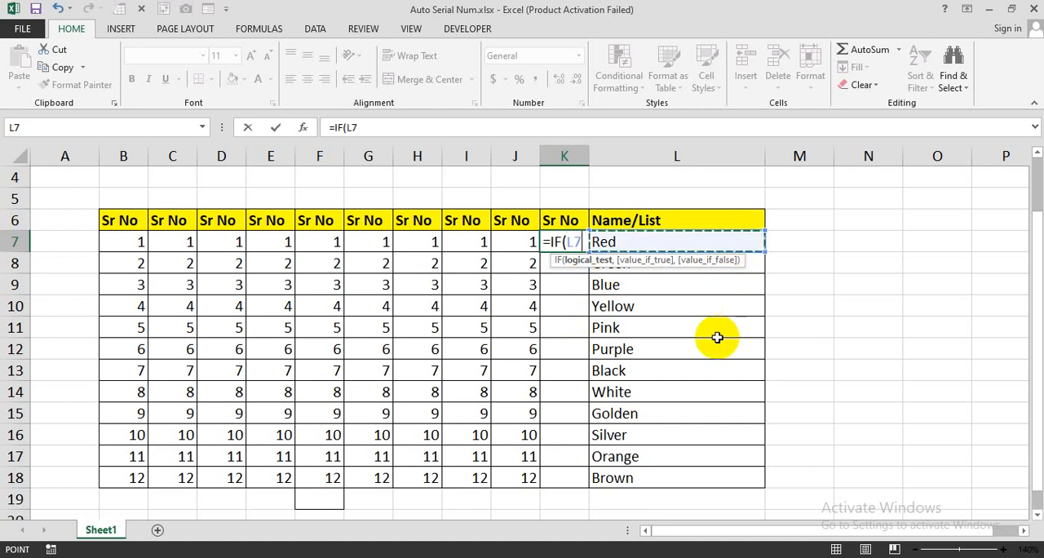
text(="",)
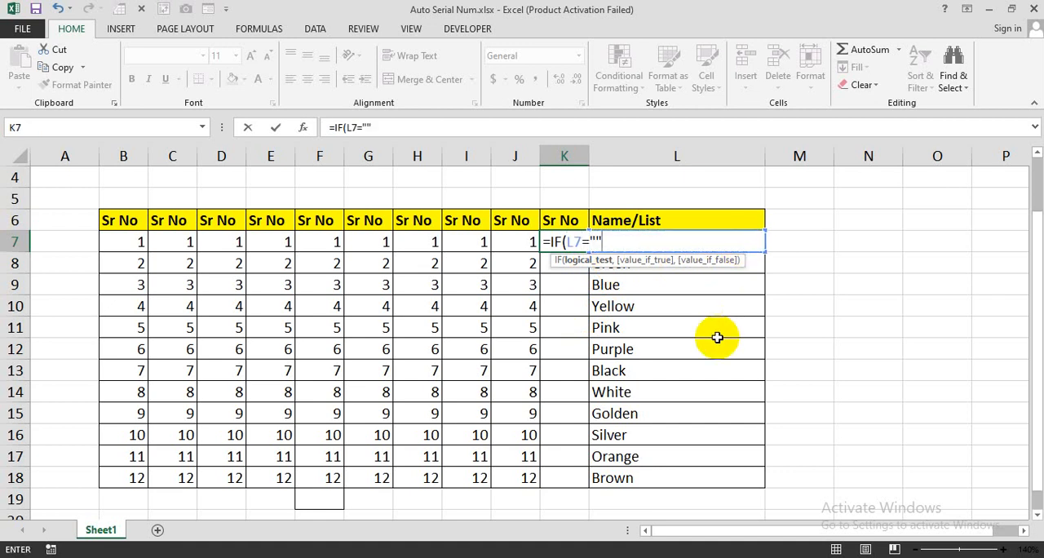
text("",)
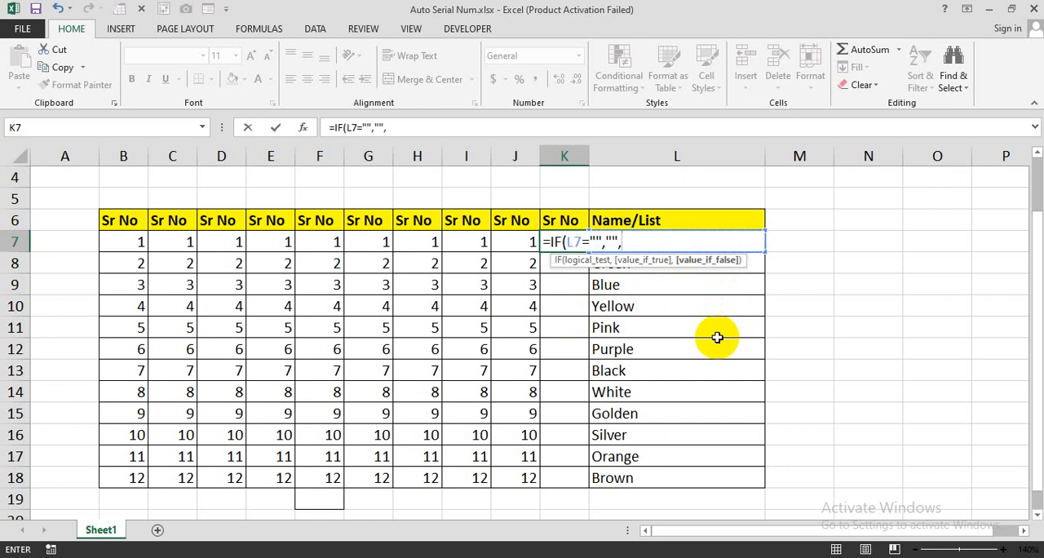
text(coun)
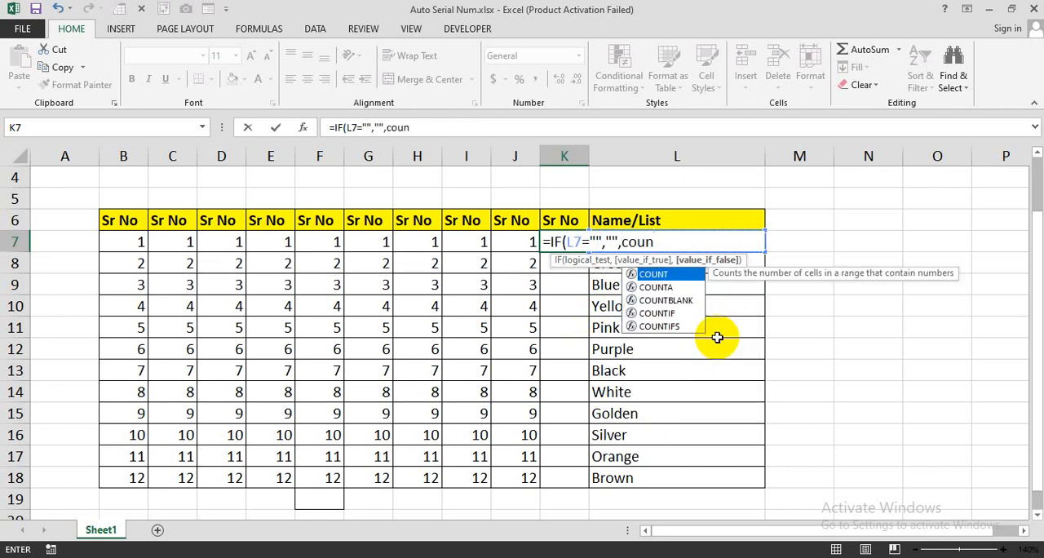
Complete the K7 formula with COUNTA(L7:L7) as the value if false.
key(Down)
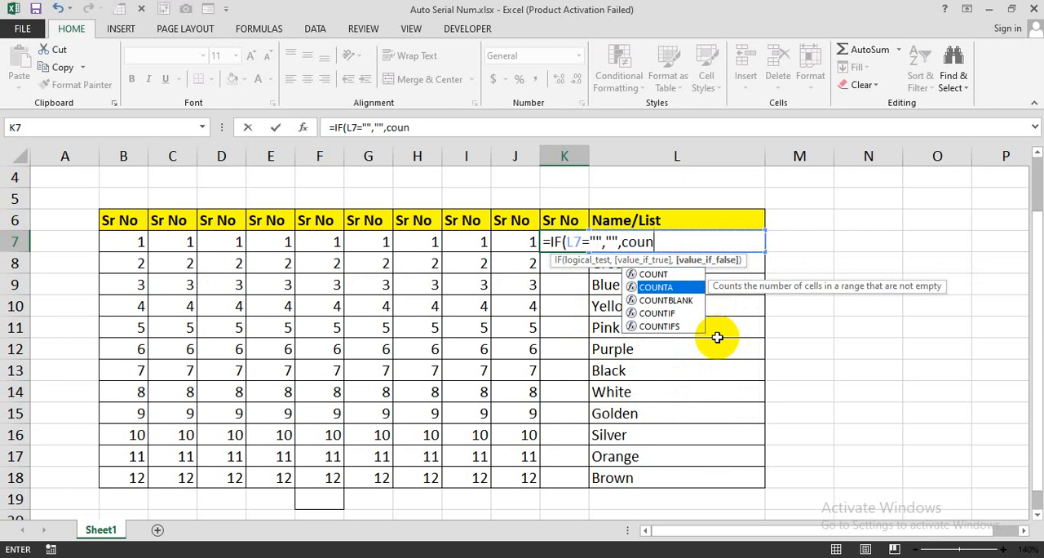
key(Tab)
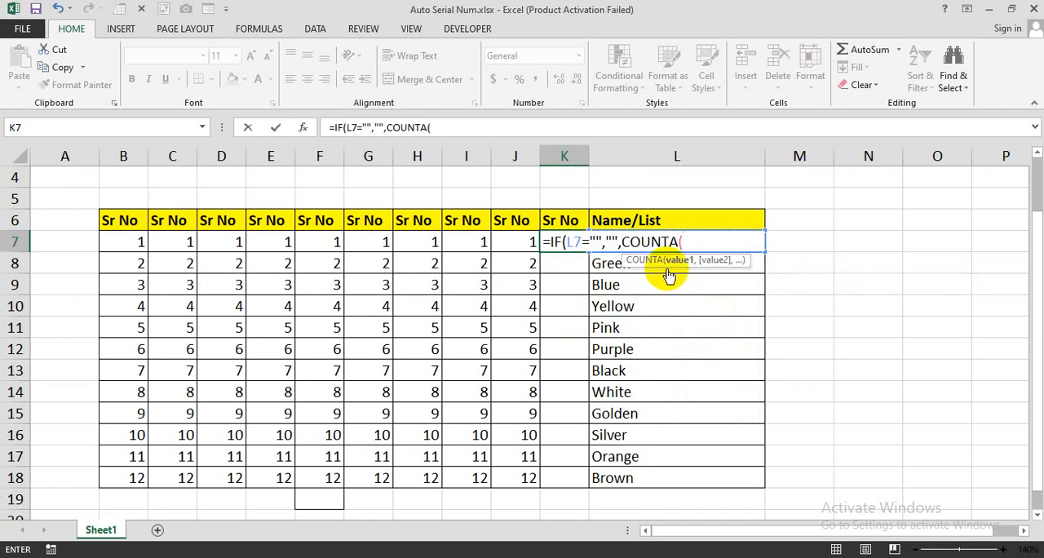
click(803, 239)
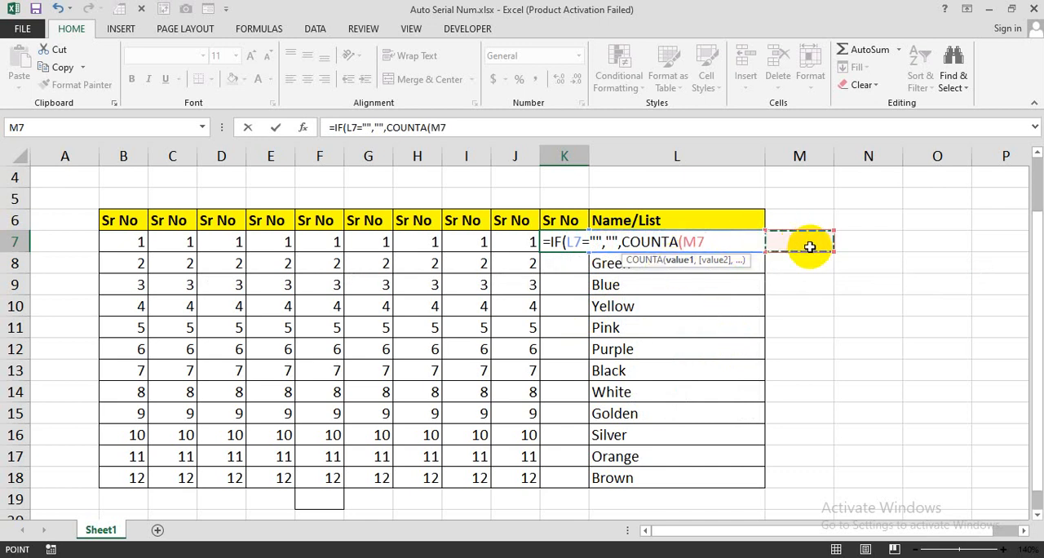
key(Left)
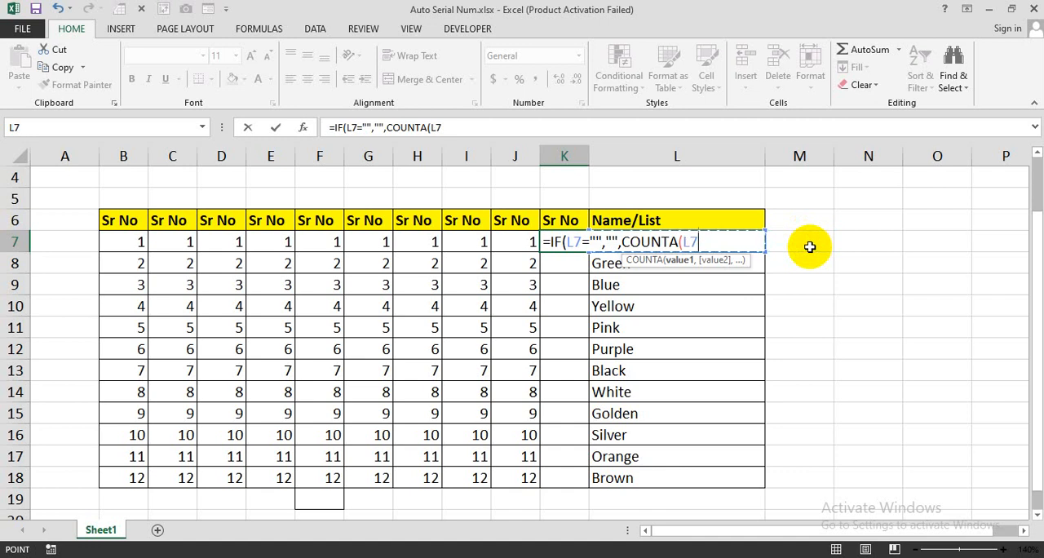
key(F8)
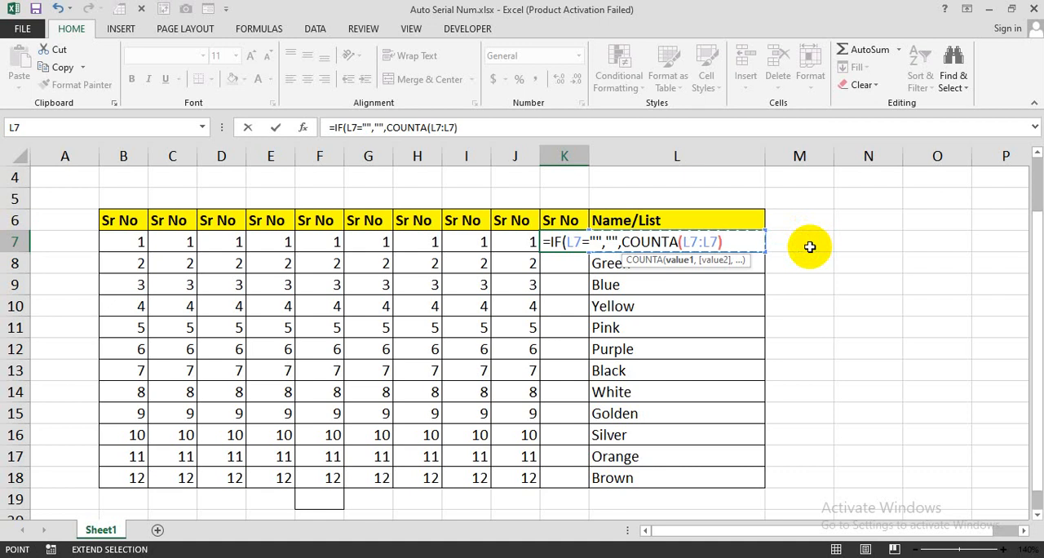
text())
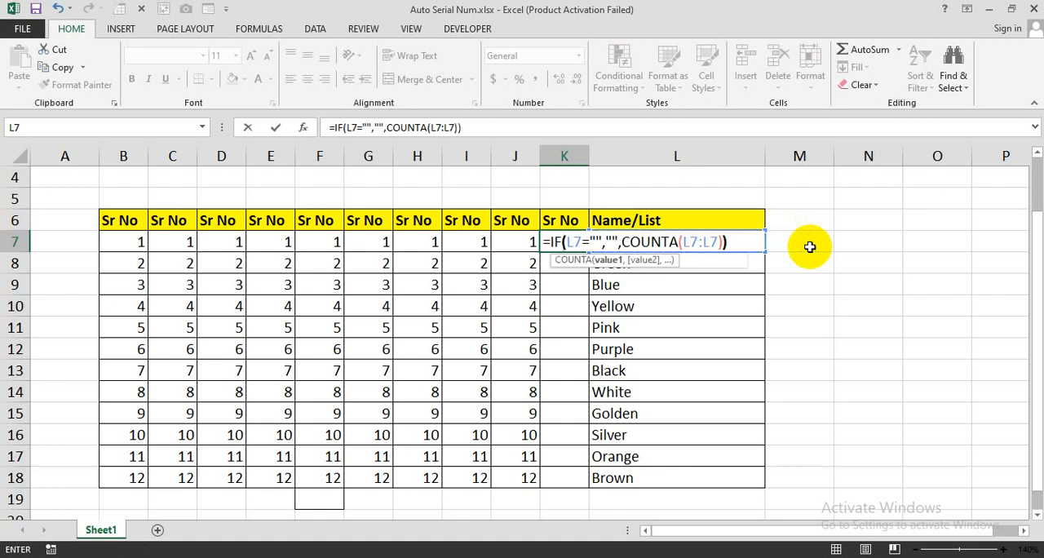
Make the COUNTA range's first reference absolute as $L$7 in the K7 formula and fill it down to K18.
click(687, 242)
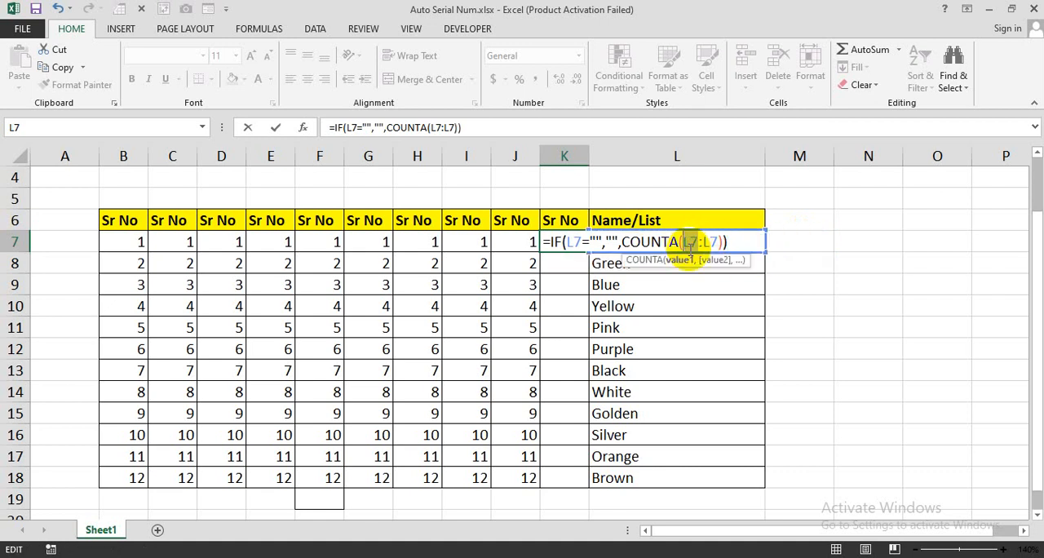
key(F4)
key(Return)
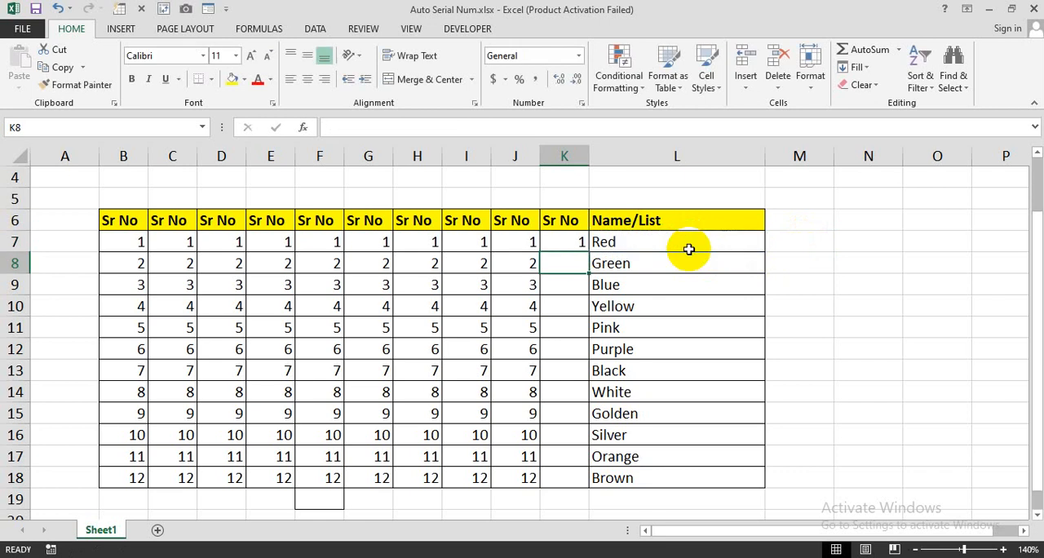
click(579, 247)
drag(590, 253, 591, 488)
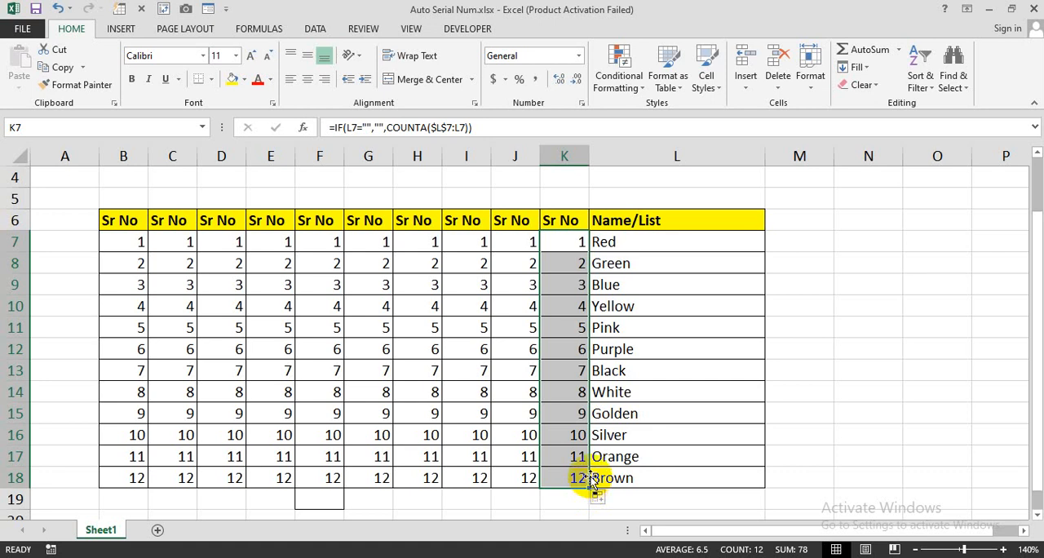
click(477, 331)
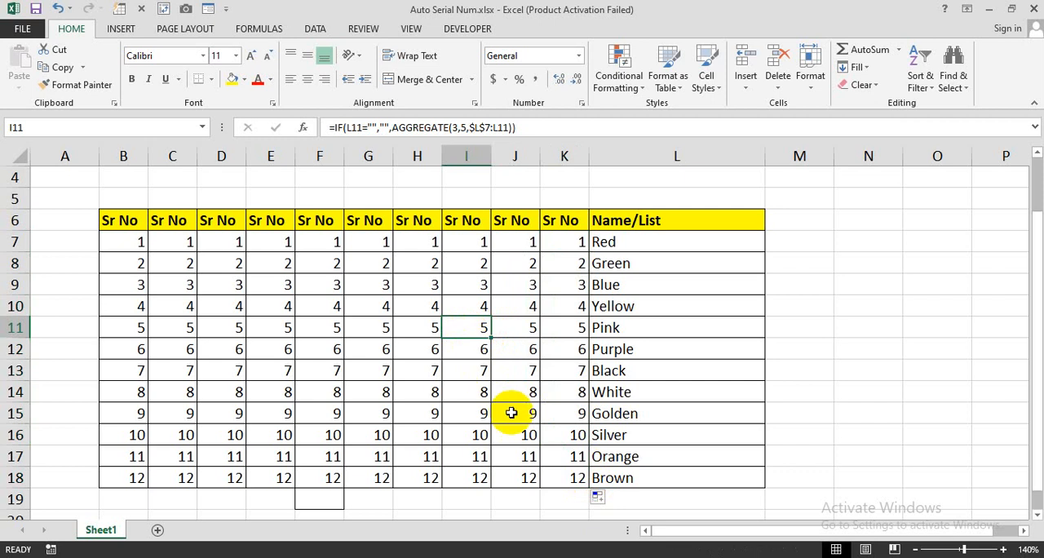